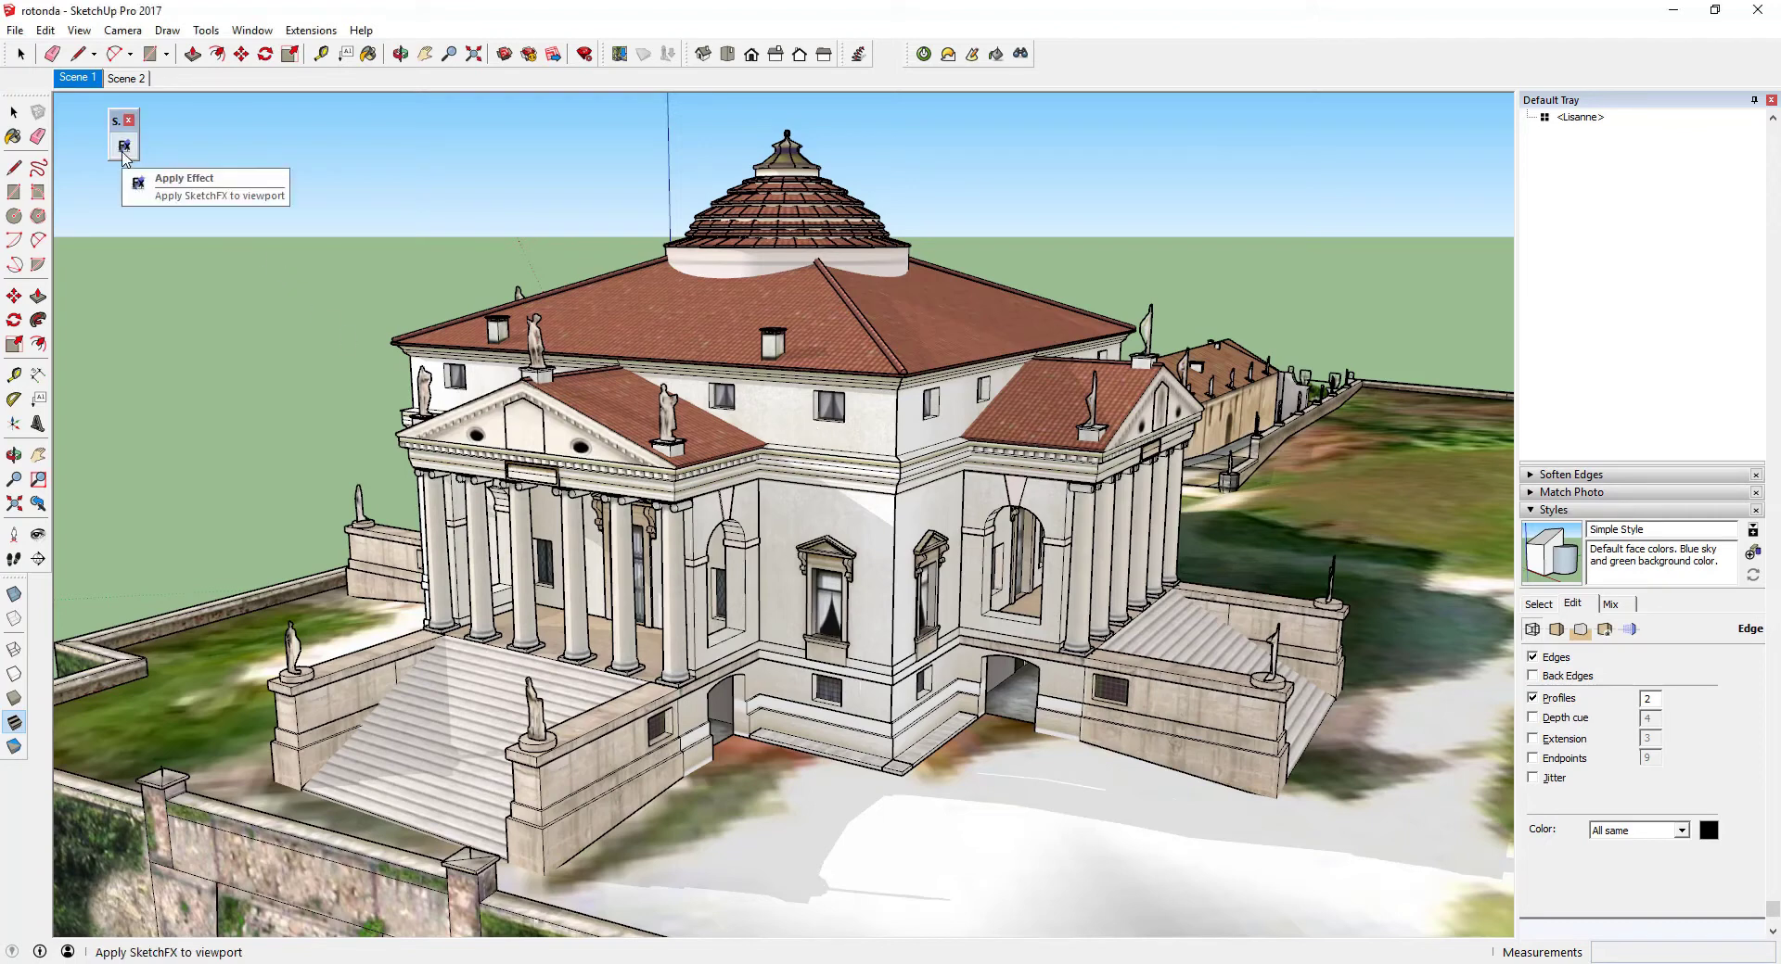
Launch SketchFX Ex's Apply Effect panel from the Extensions menu
left_click(312, 31)
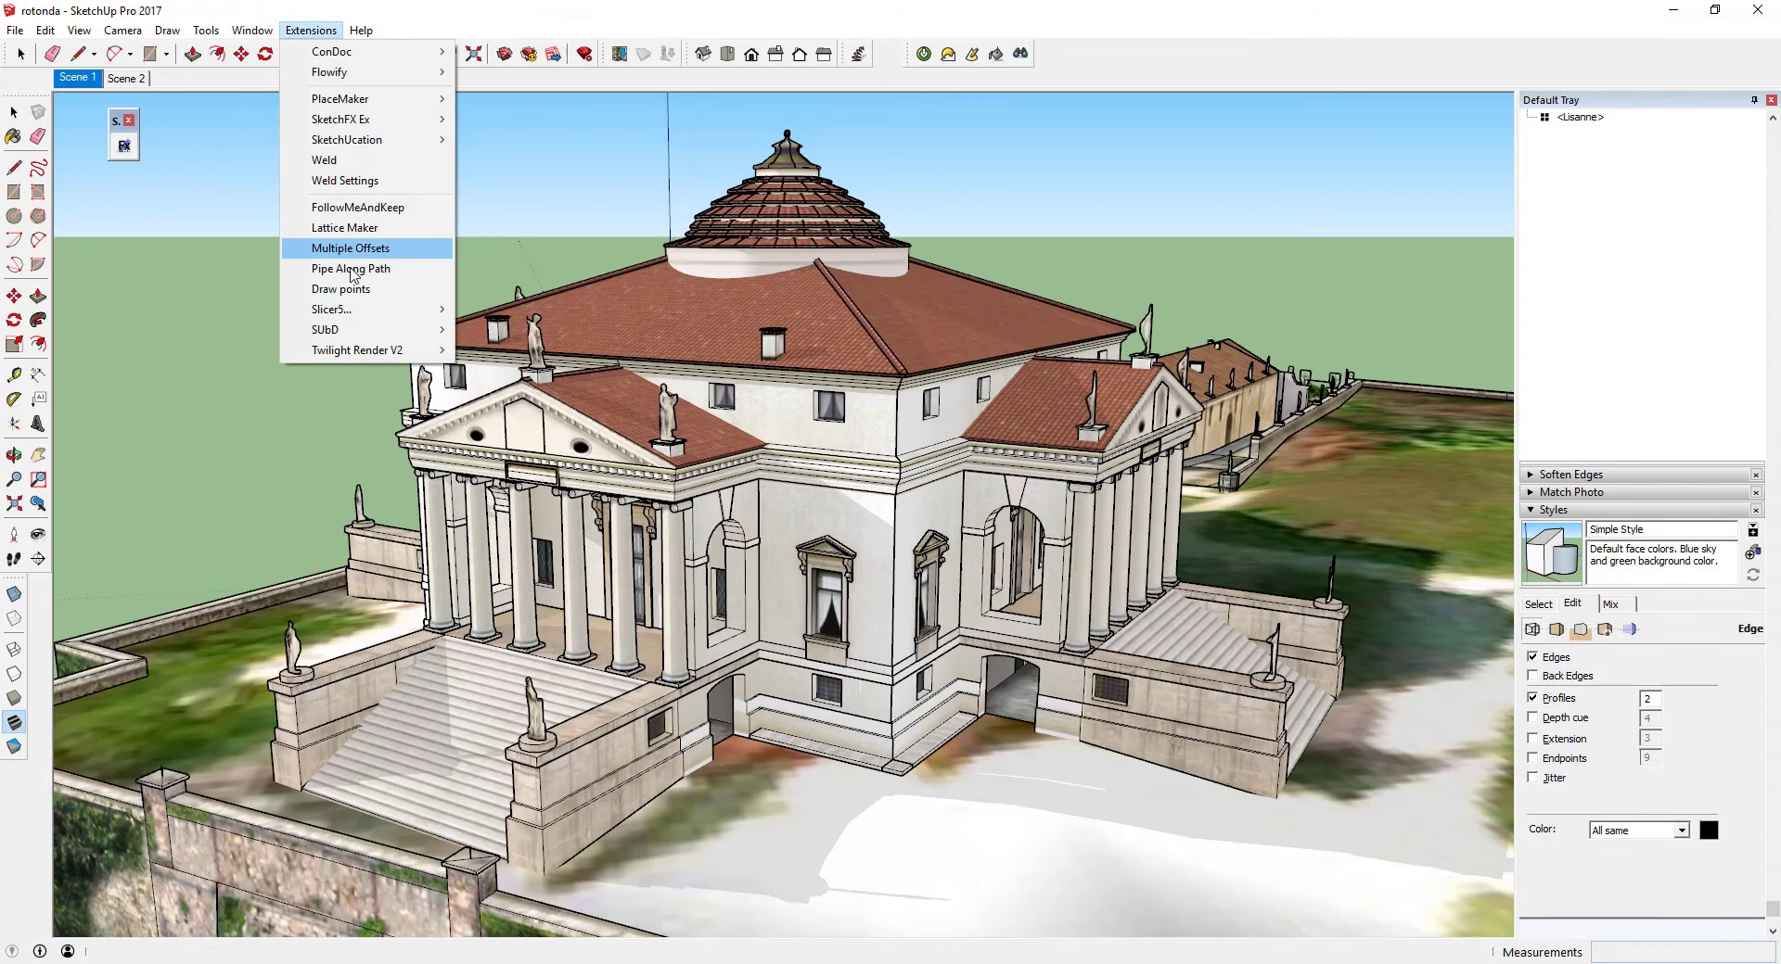
mouse_move(341, 119)
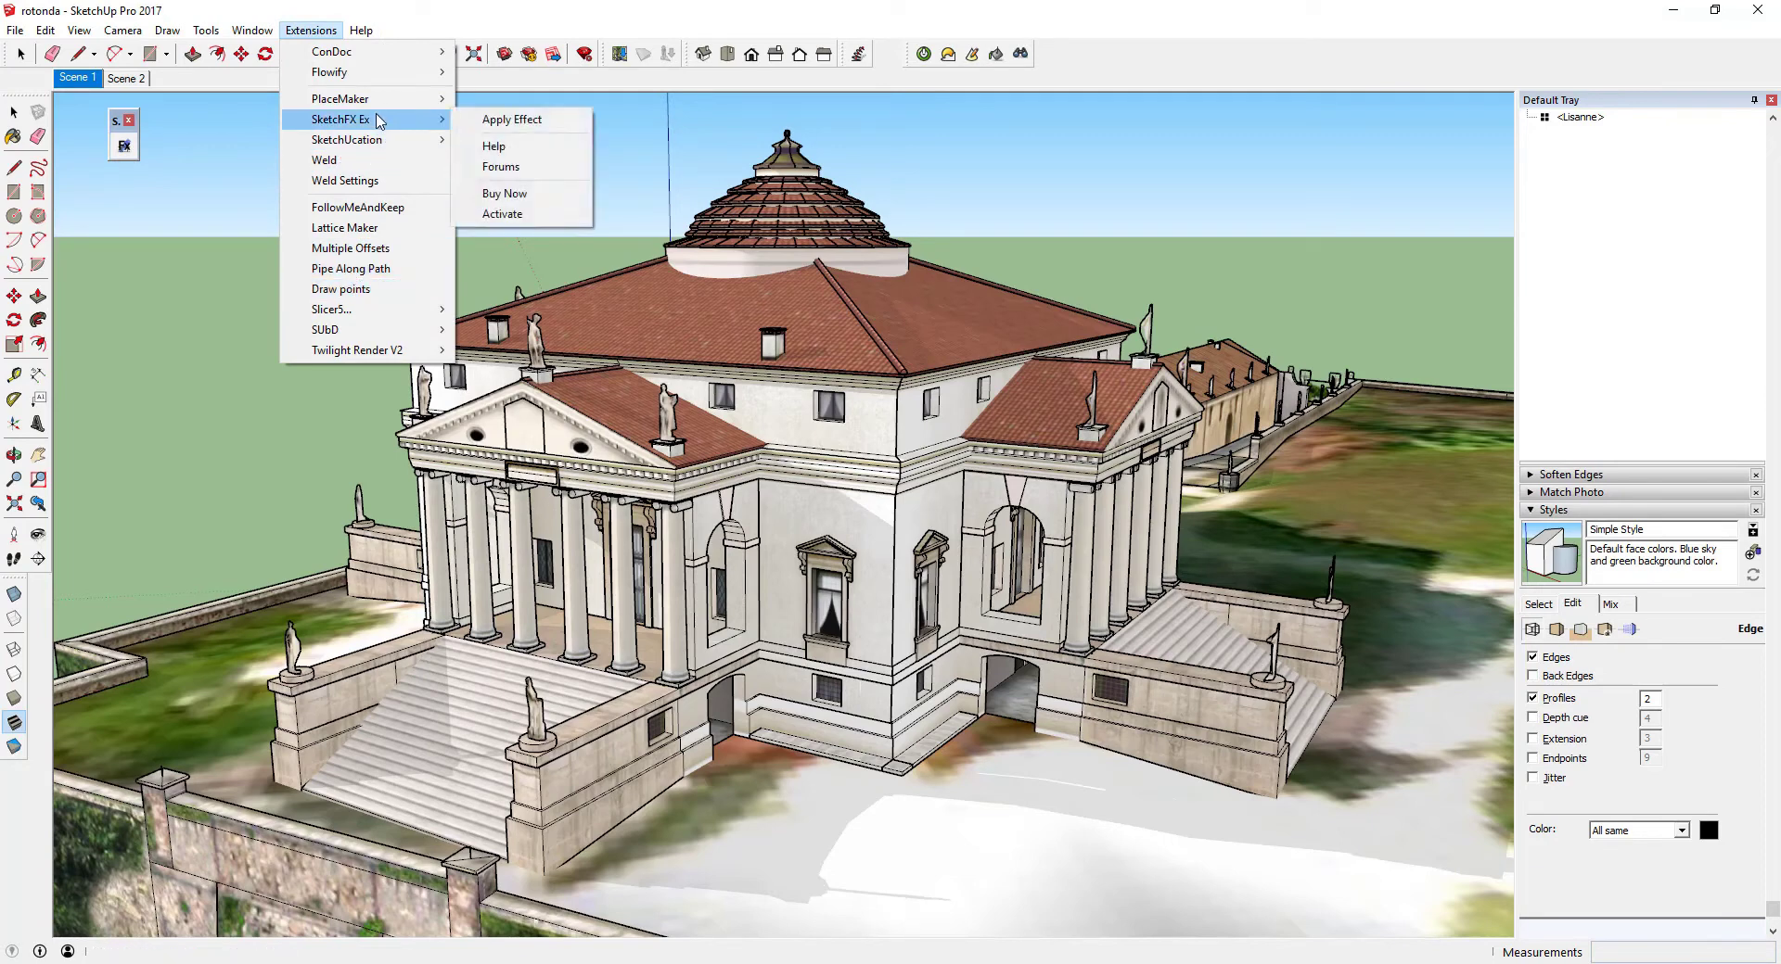
left_click(516, 129)
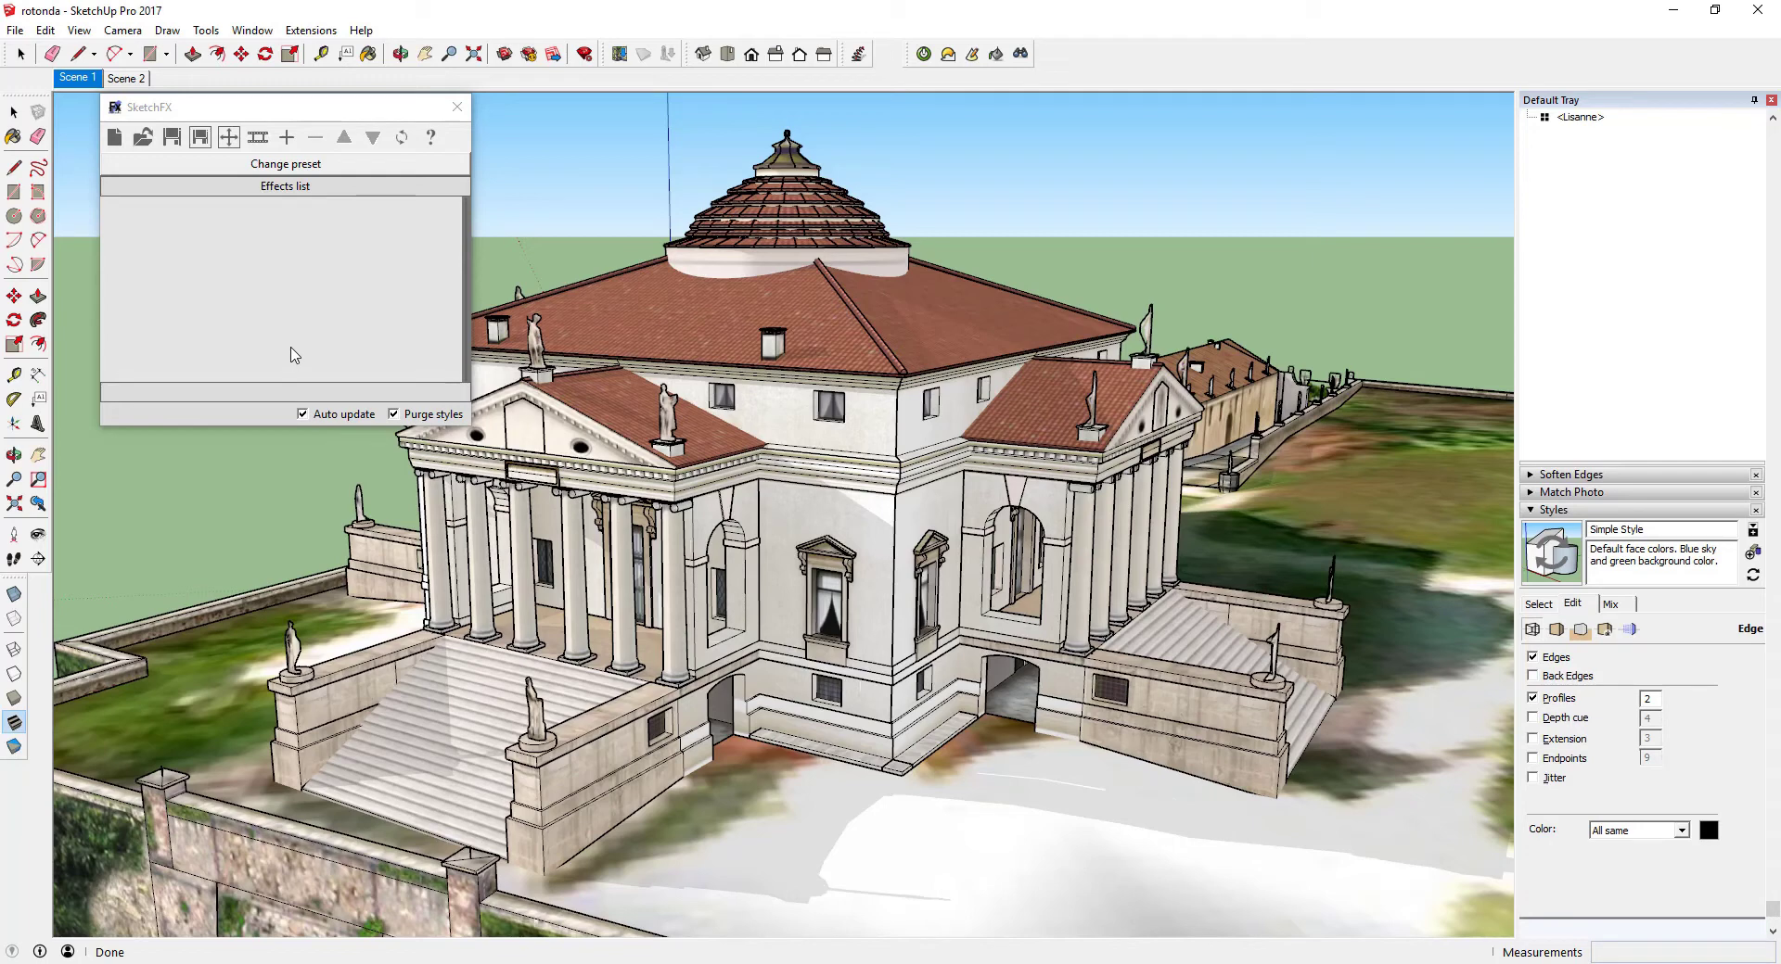
Pick the Watercolor - Daytime preset from SketchFX's preset list
left_click(289, 172)
left_click(287, 166)
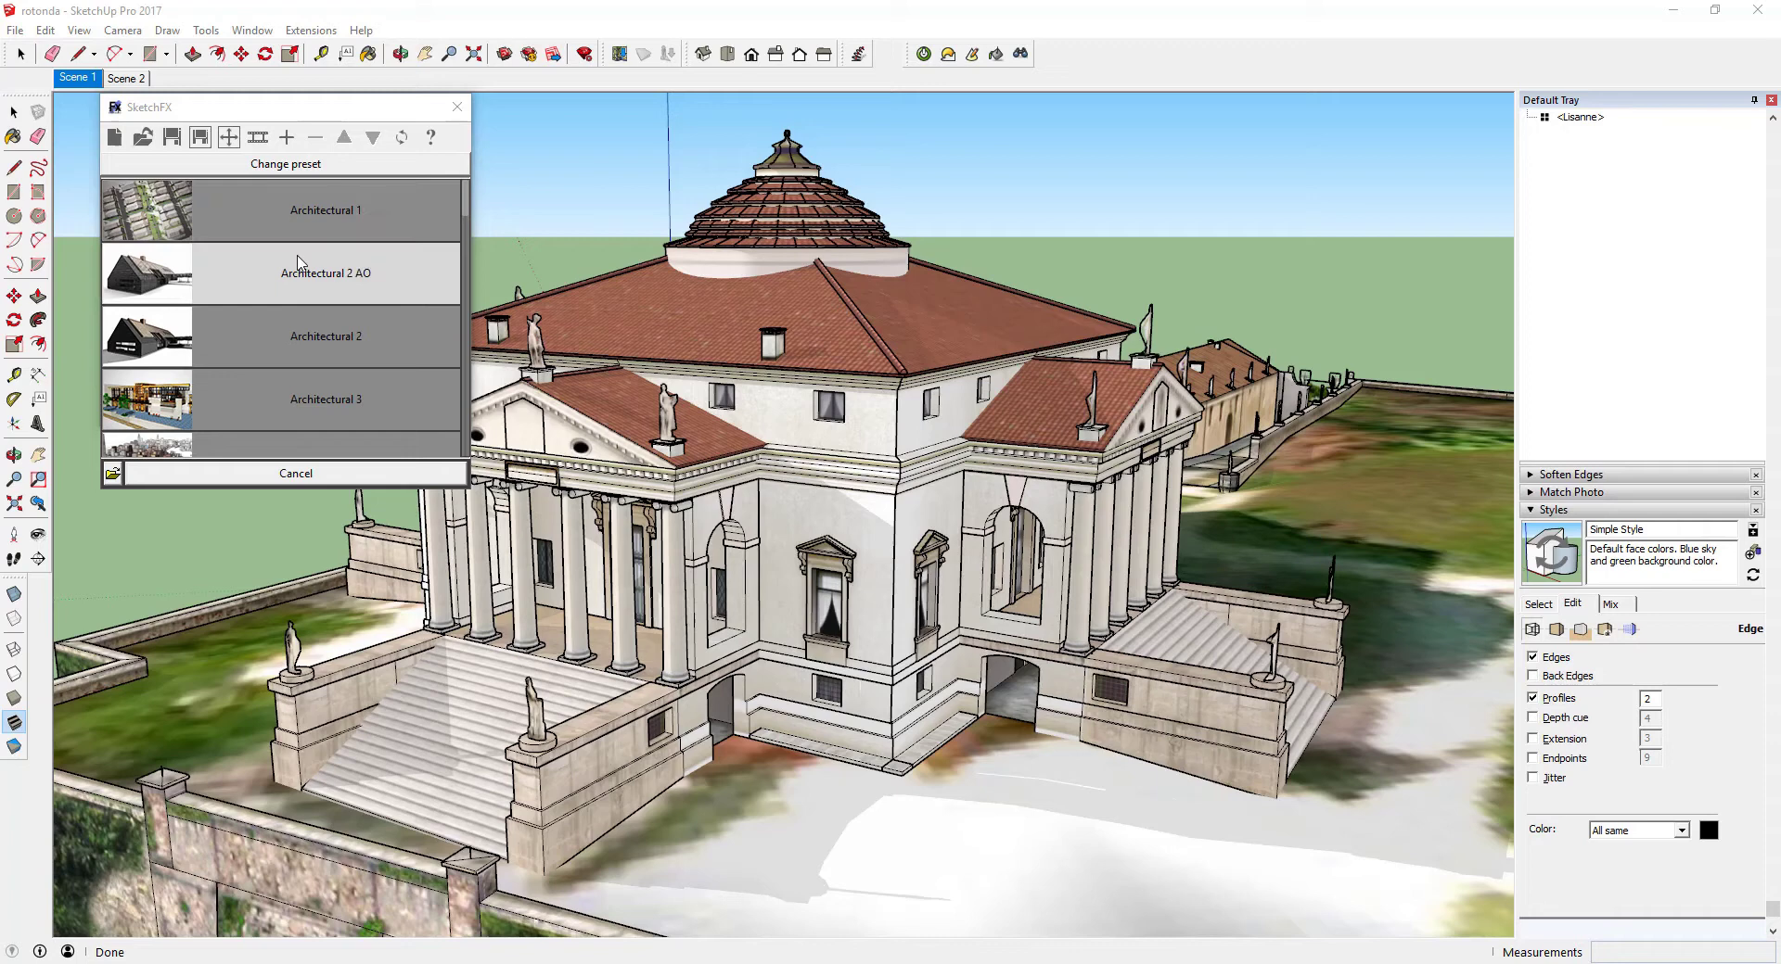
scroll(296, 260, "down", 1)
scroll(299, 262, "down", 1)
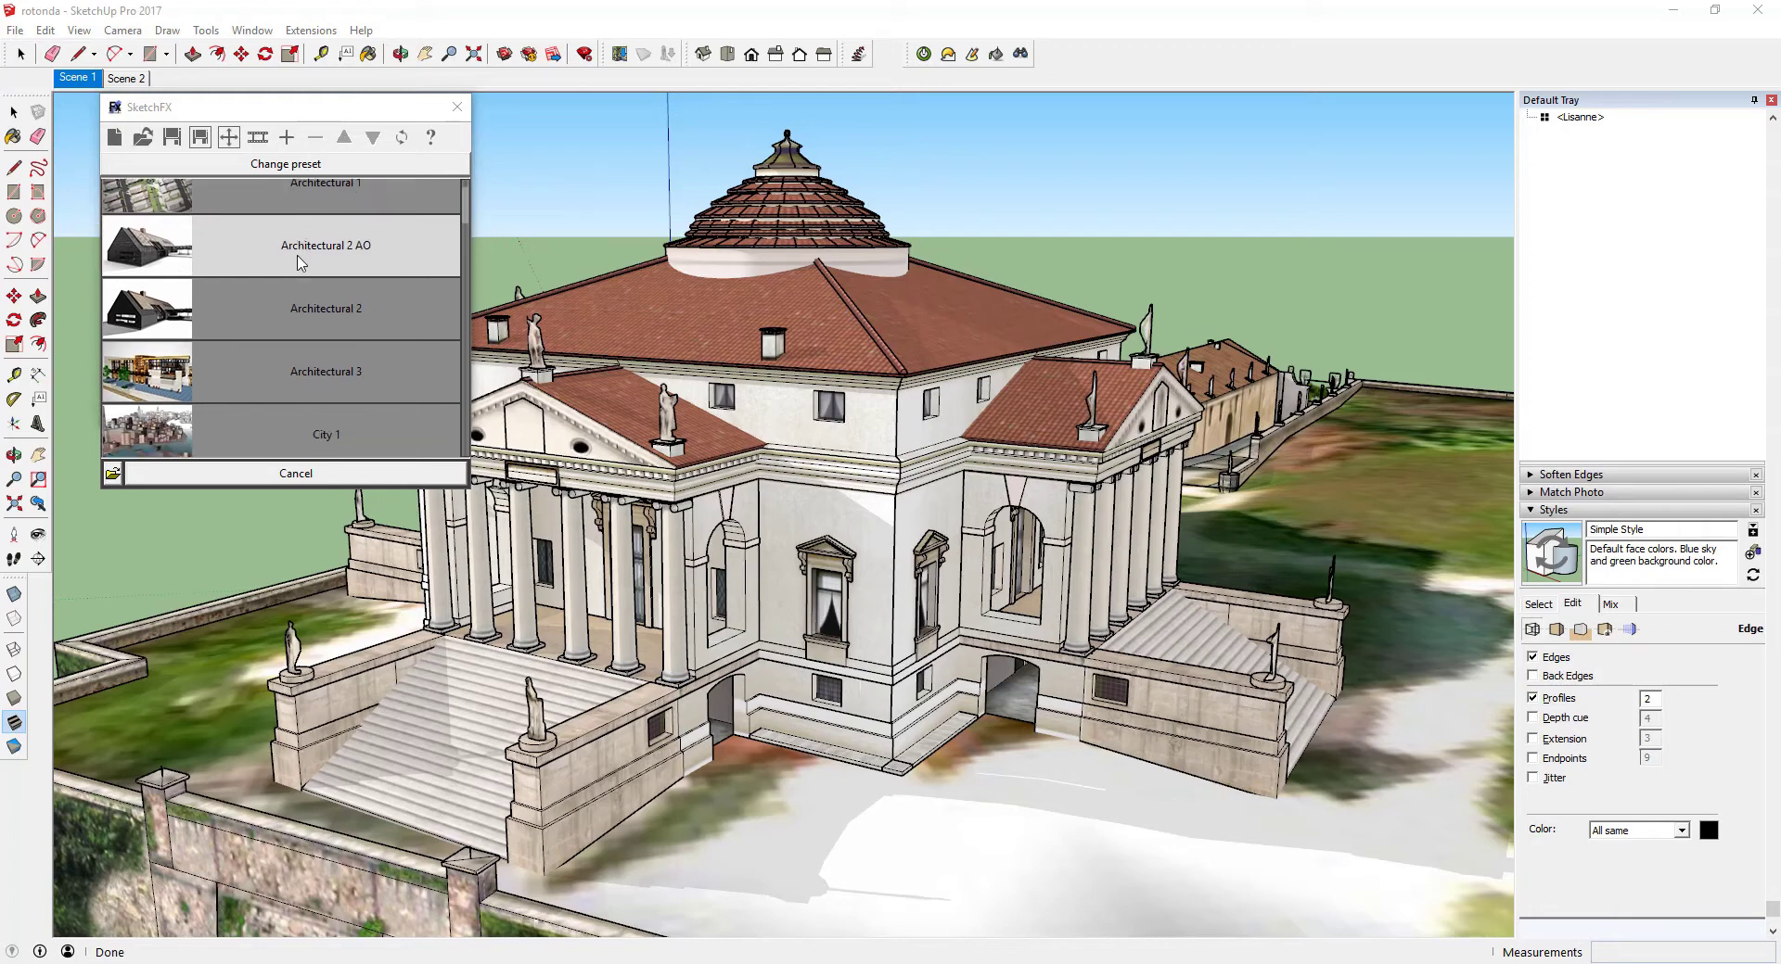
scroll(297, 263, "down", 1)
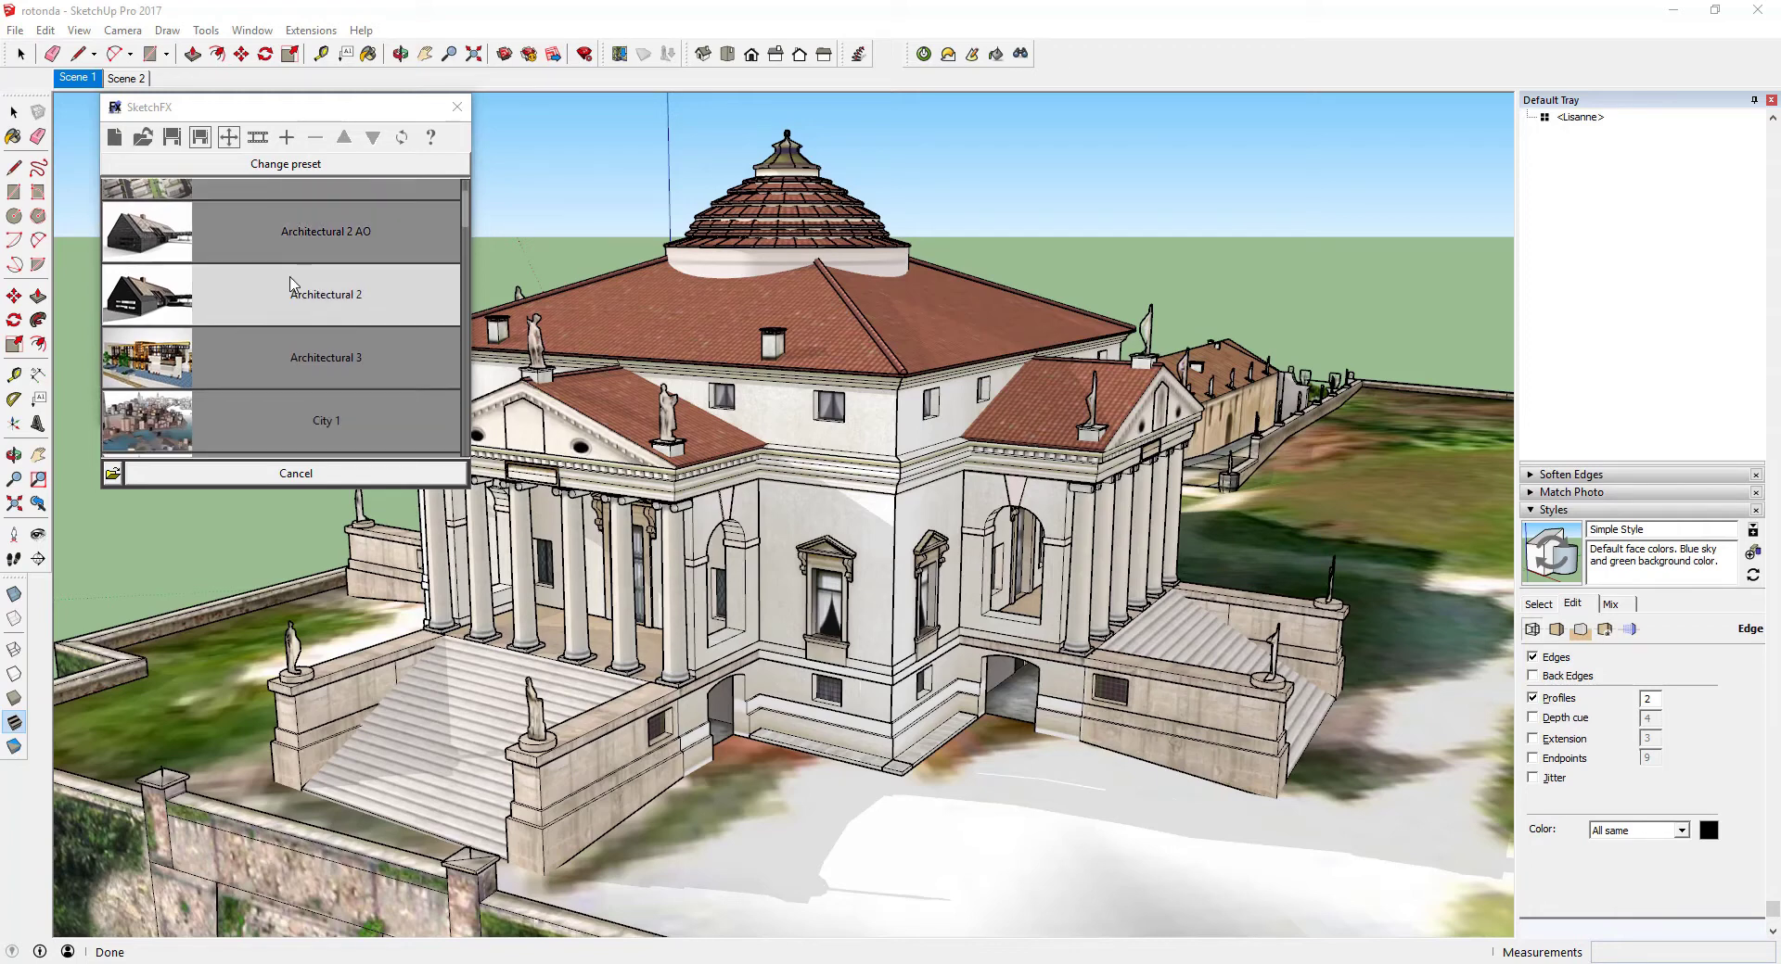
scroll(291, 283, "down", 1)
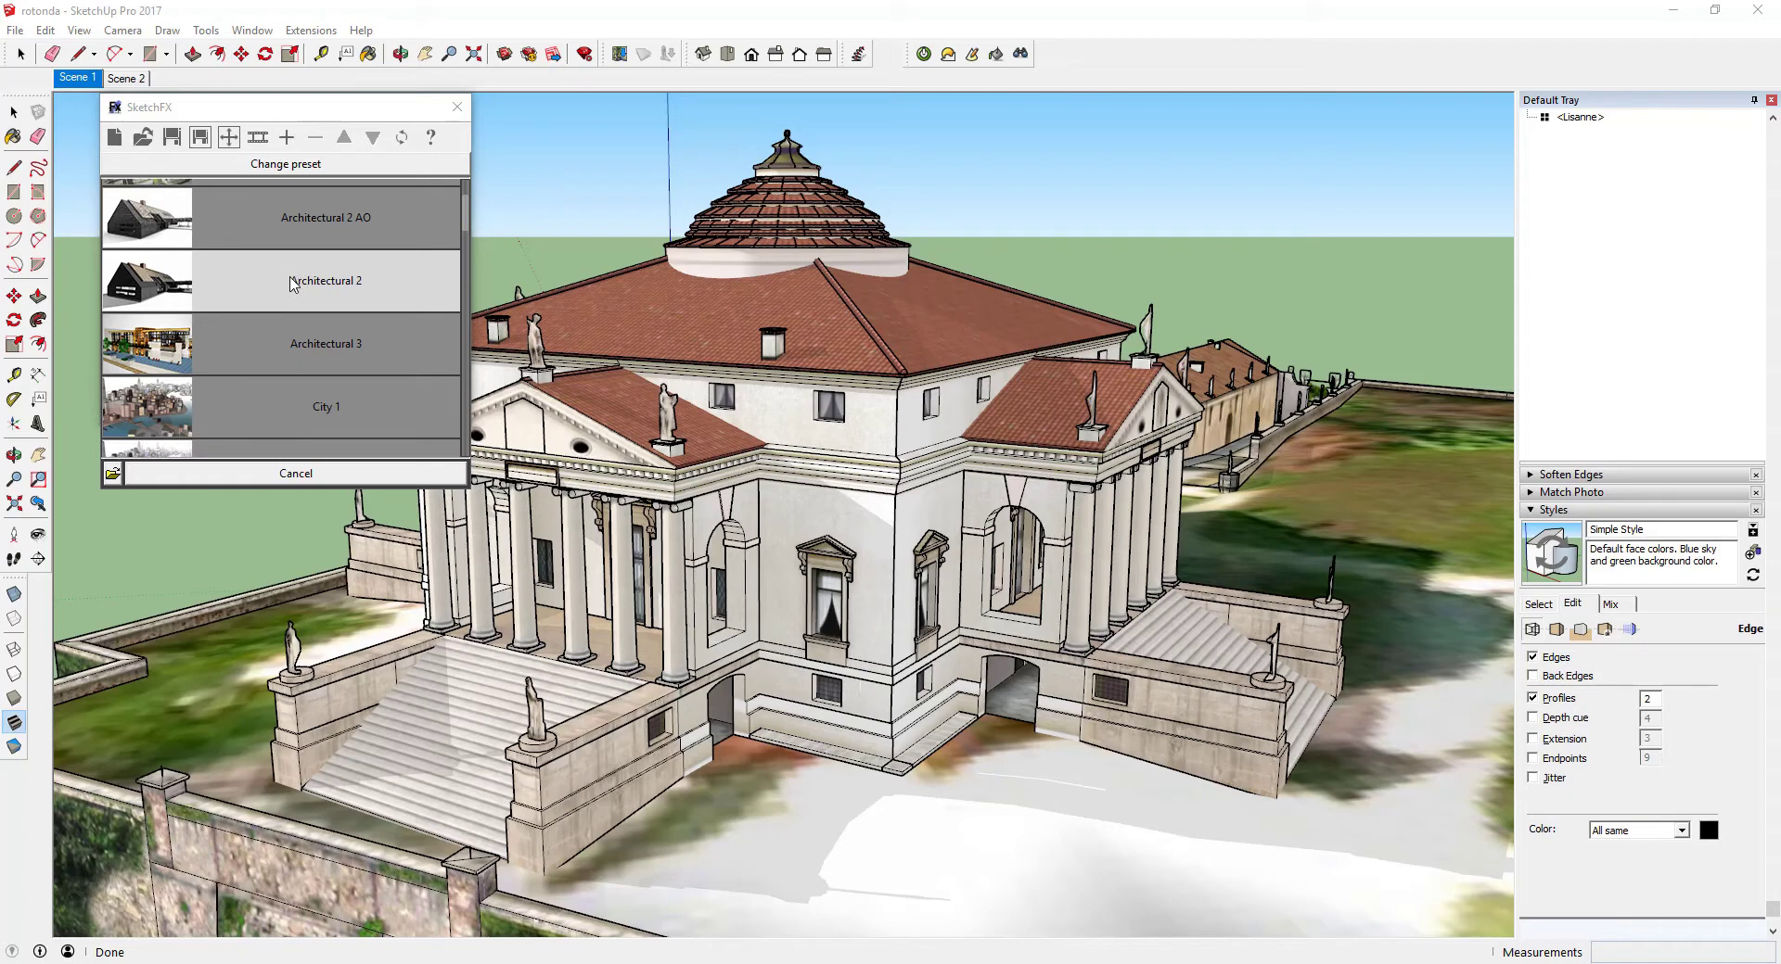
scroll(290, 282, "down", 2)
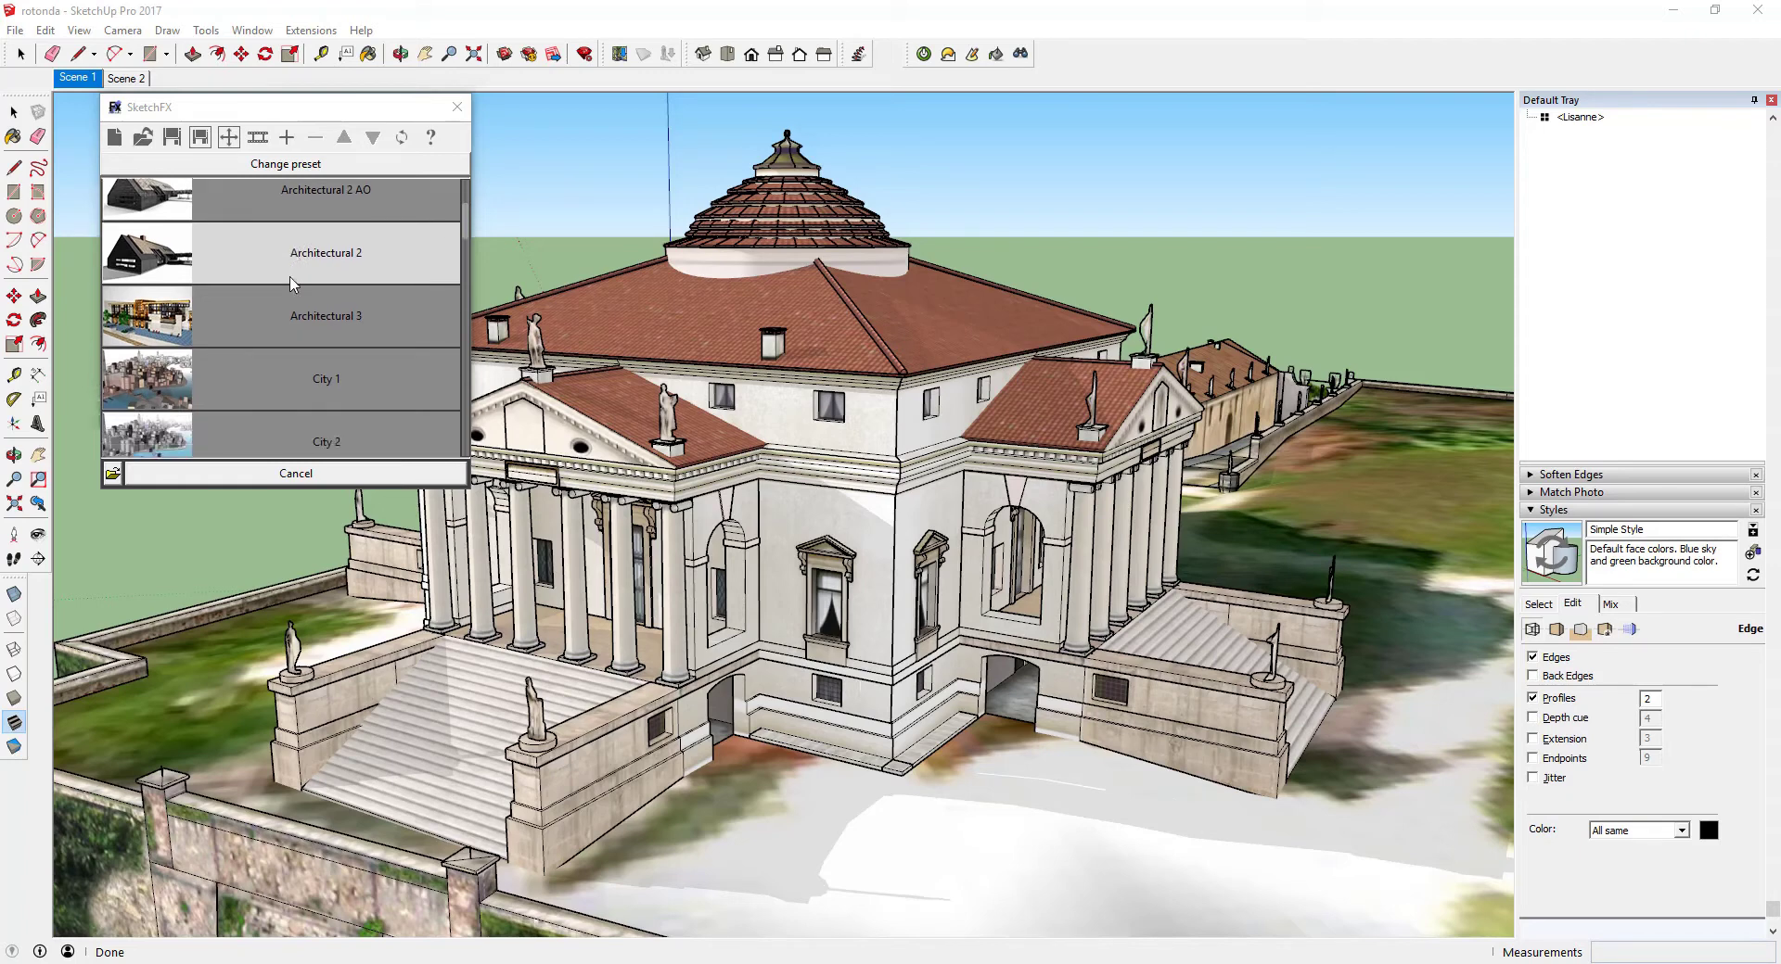
scroll(291, 285, "down", 2)
scroll(294, 289, "down", 2)
scroll(294, 297, "down", 2)
scroll(295, 297, "down", 5)
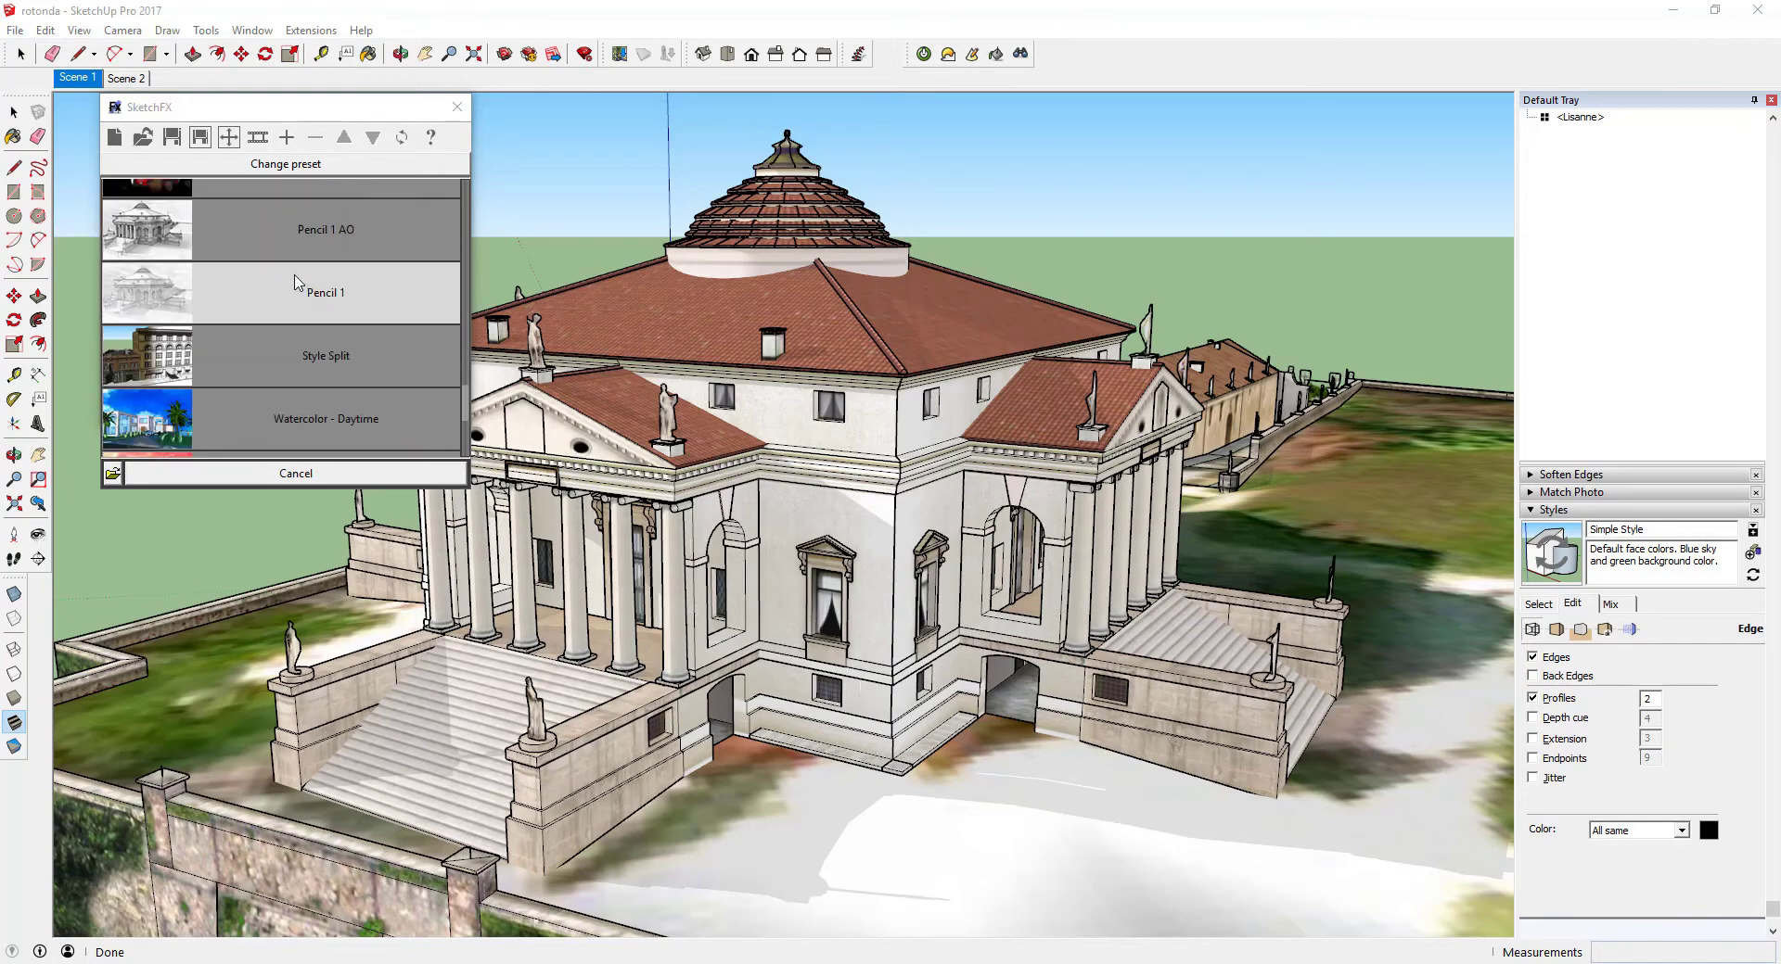
scroll(302, 315, "down", 2)
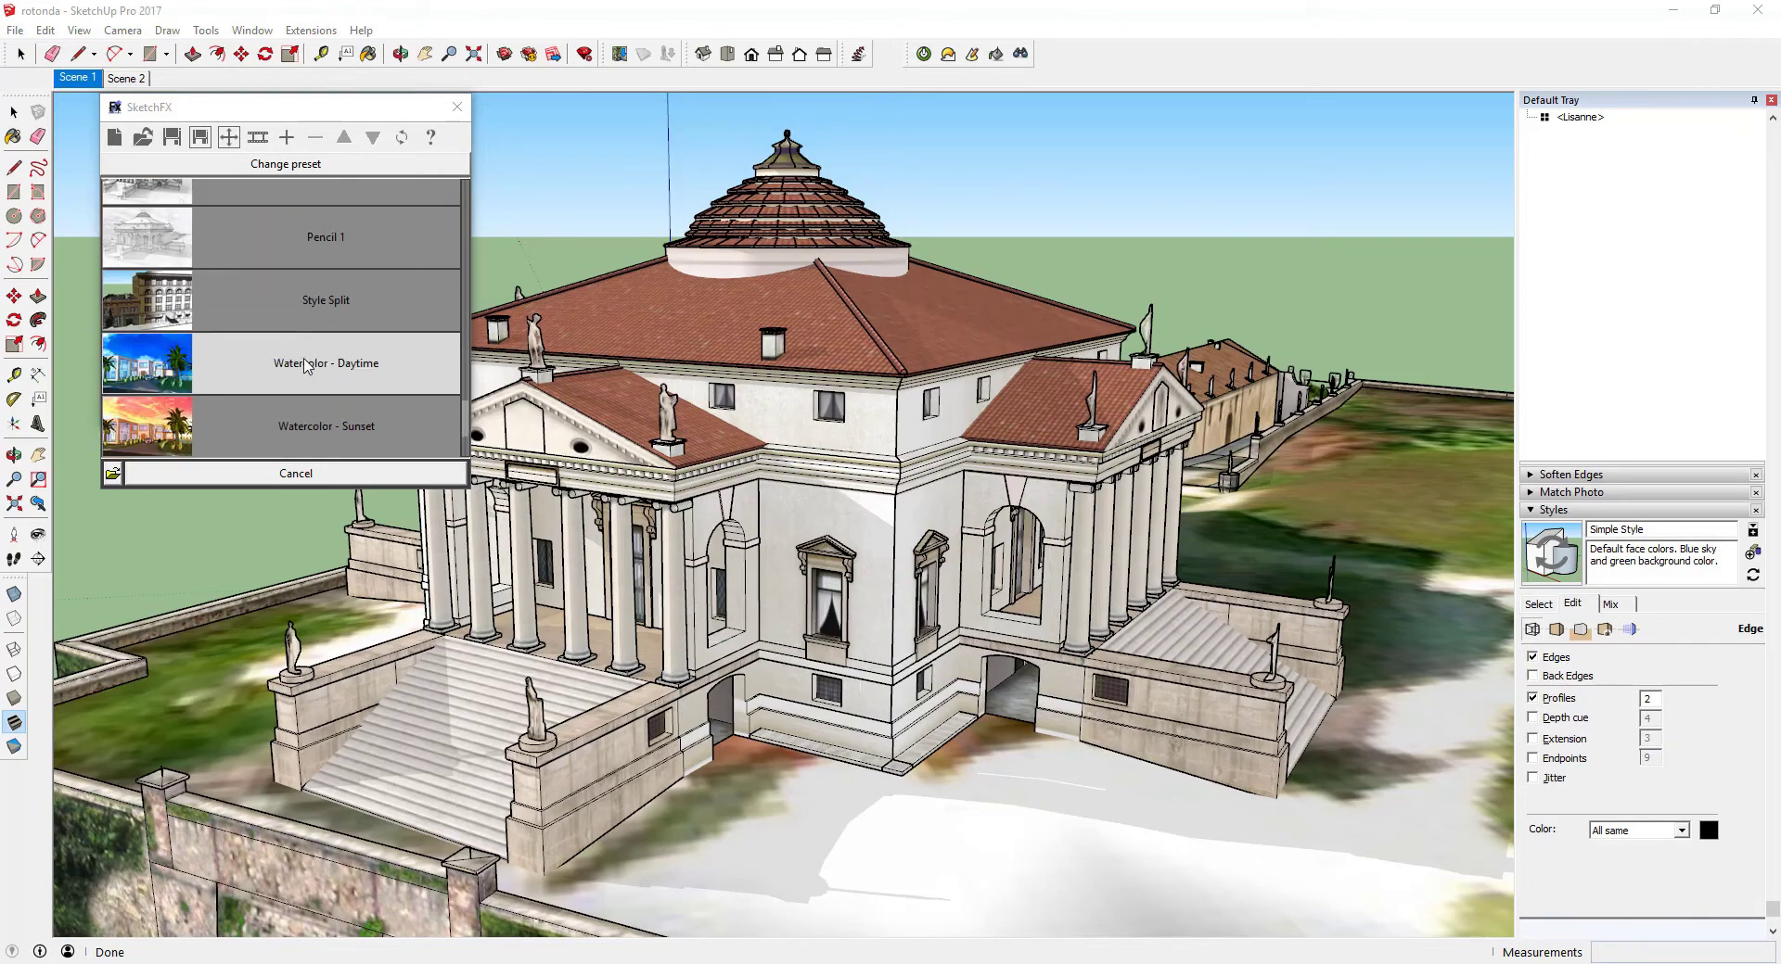
left_click(306, 365)
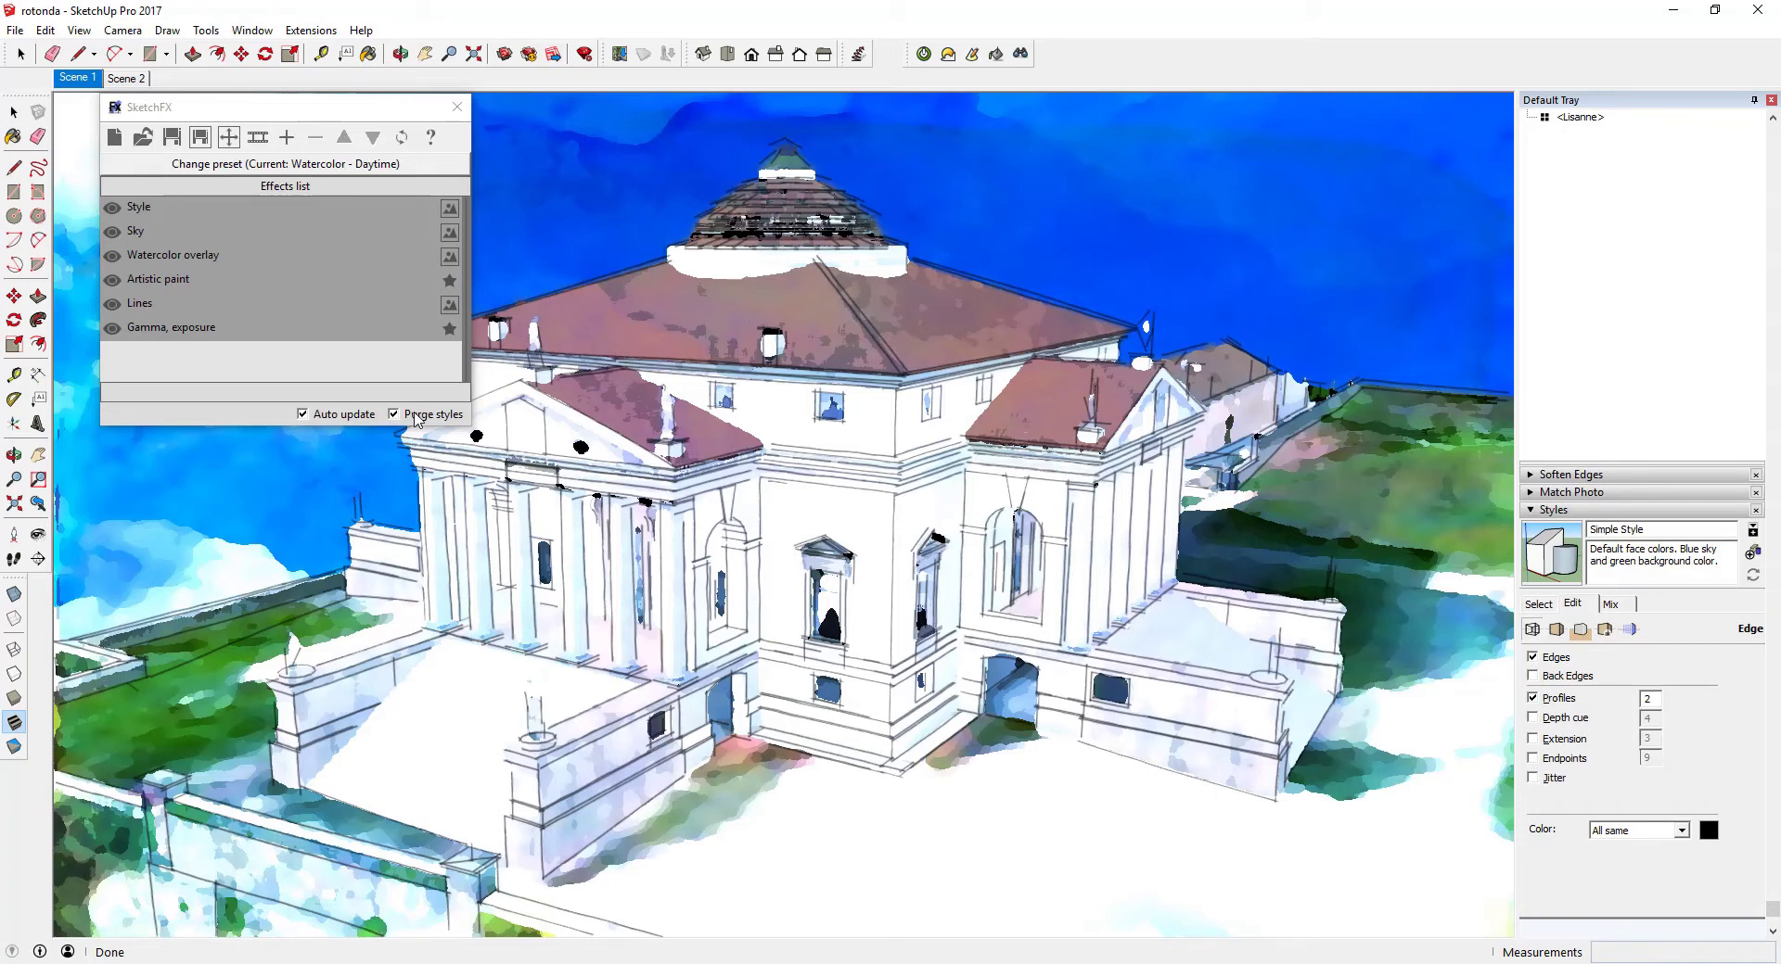
Turn off Auto update and manually reprocess the watercolor render
left_click(331, 419)
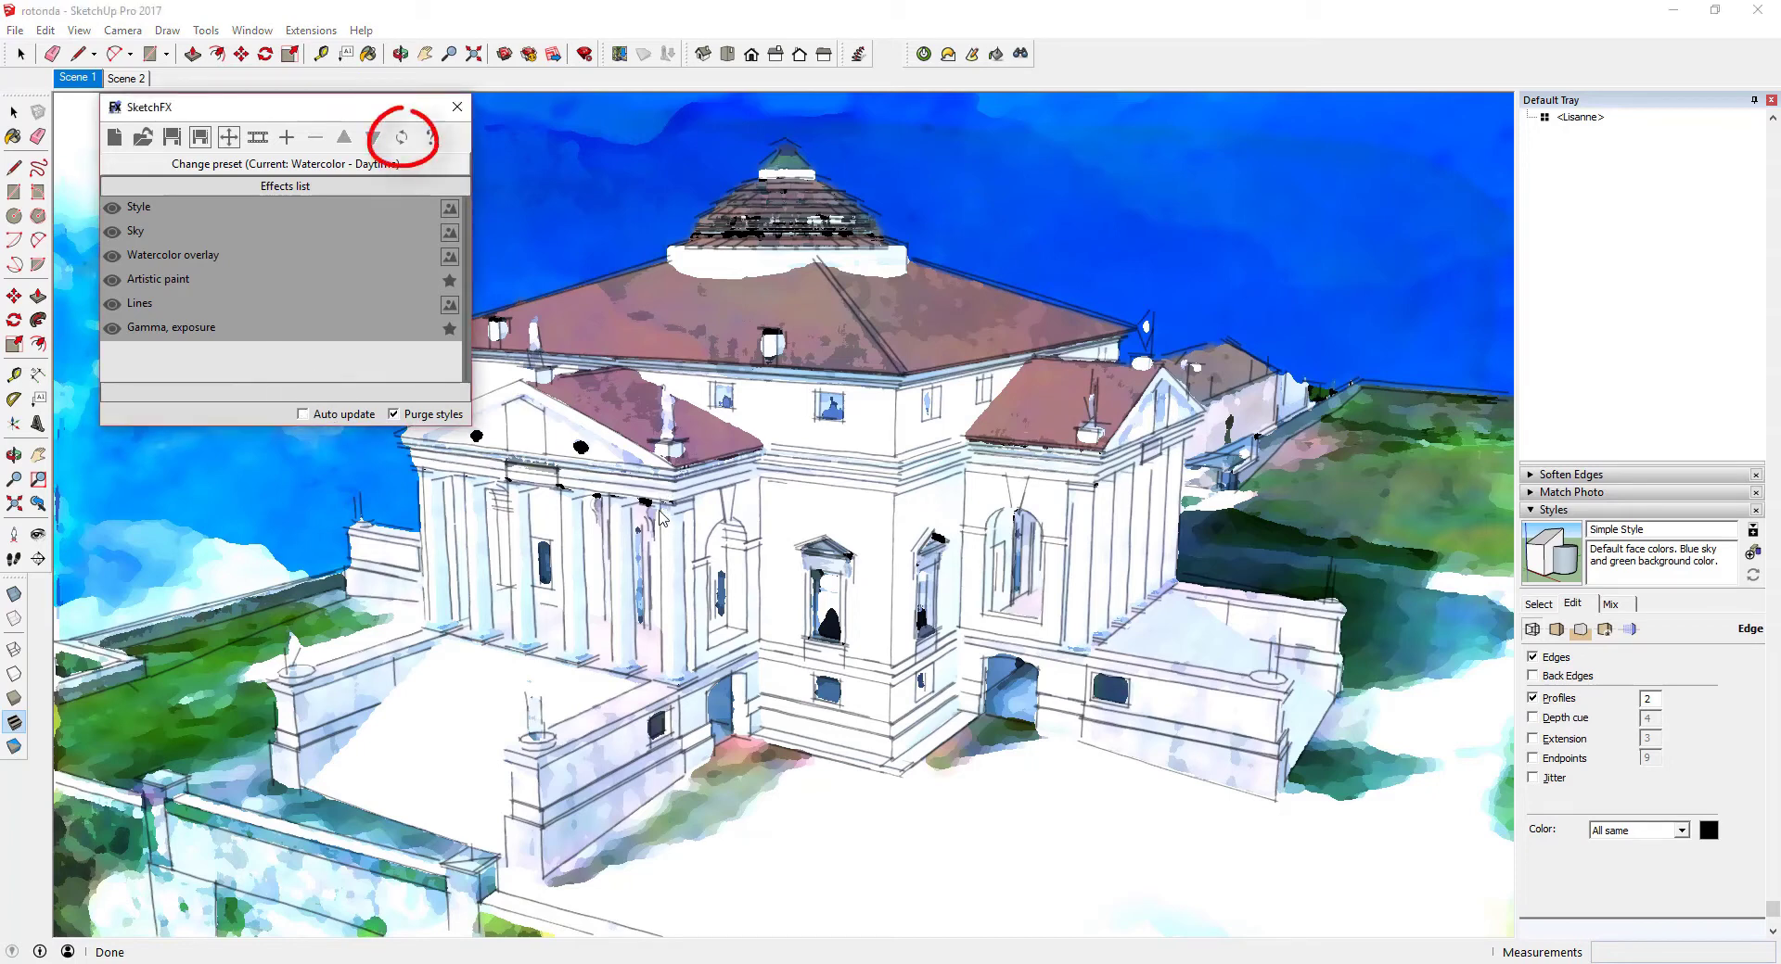
left_click(400, 137)
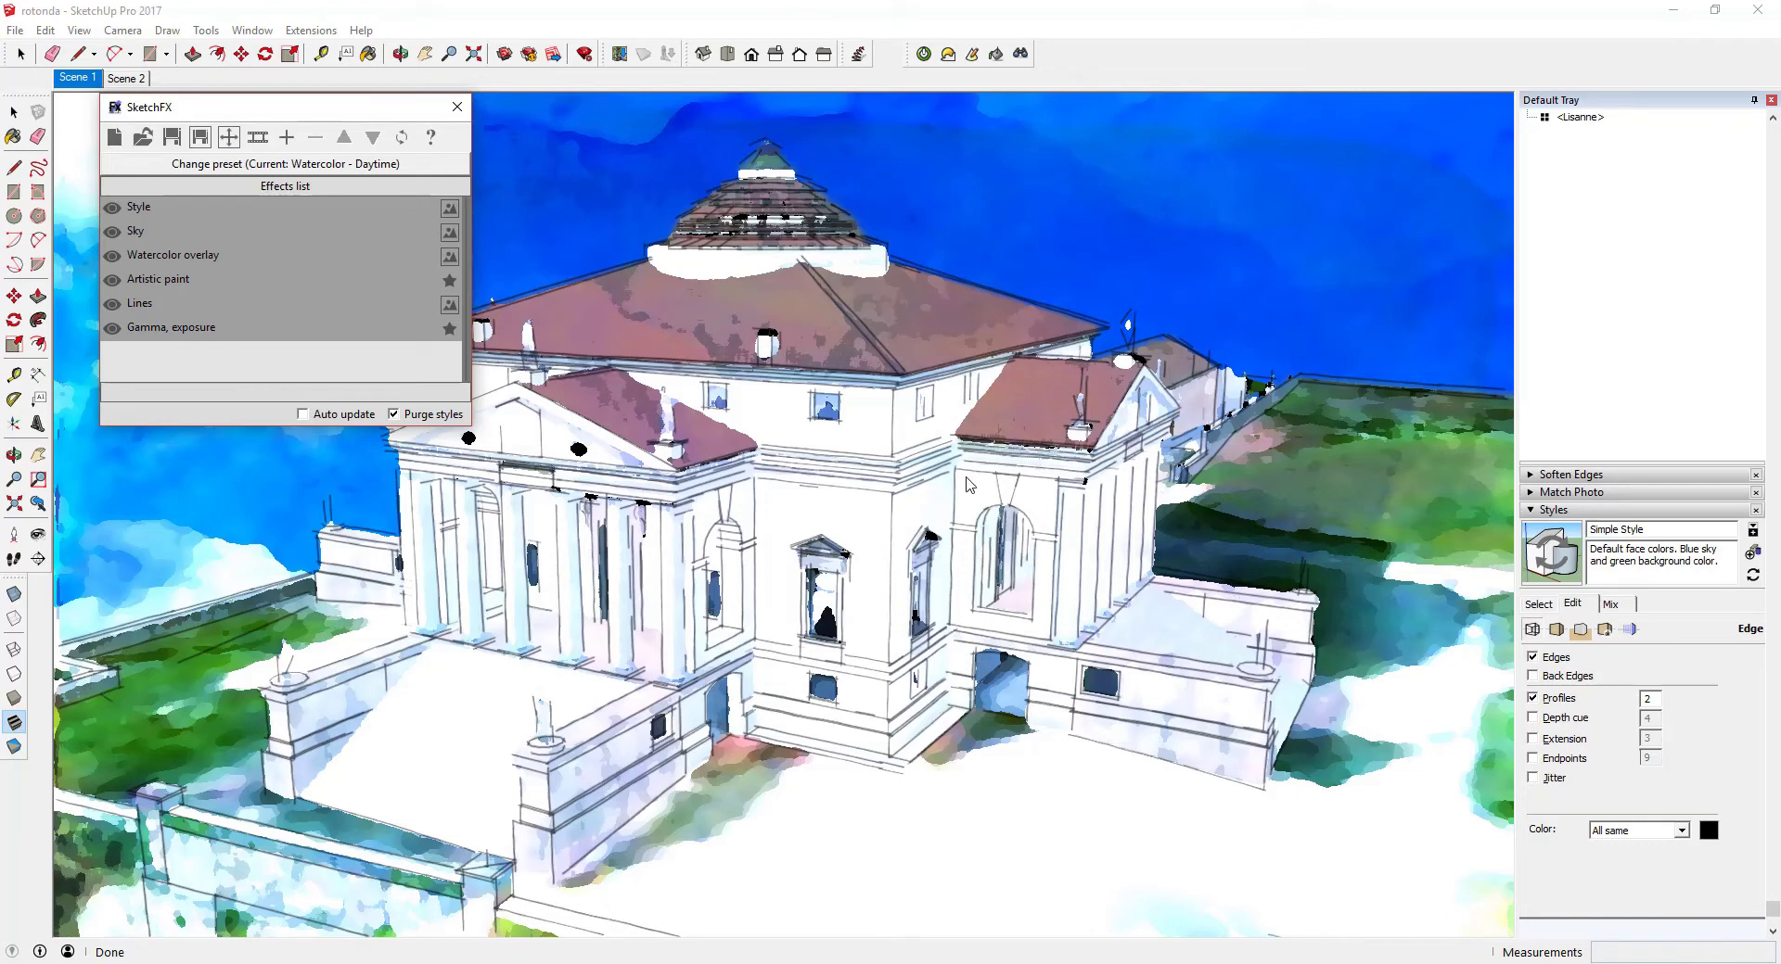
Re-enable Auto update and add a new Style effect
left_click(303, 414)
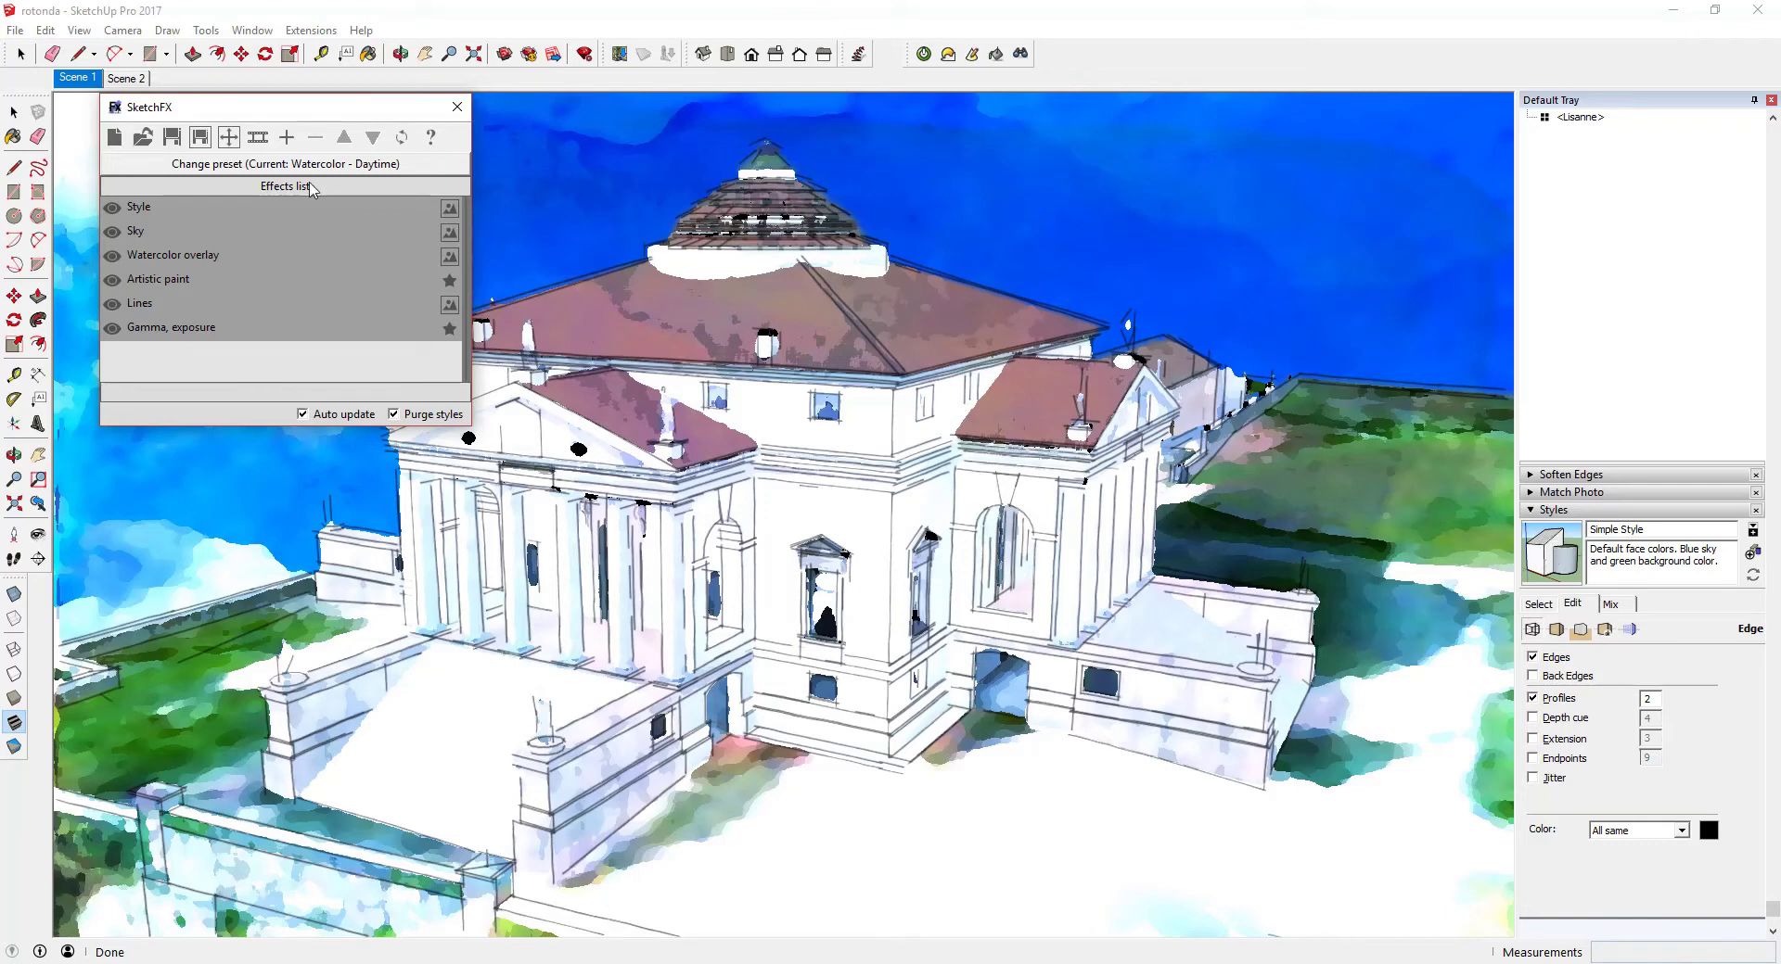
left_click(287, 137)
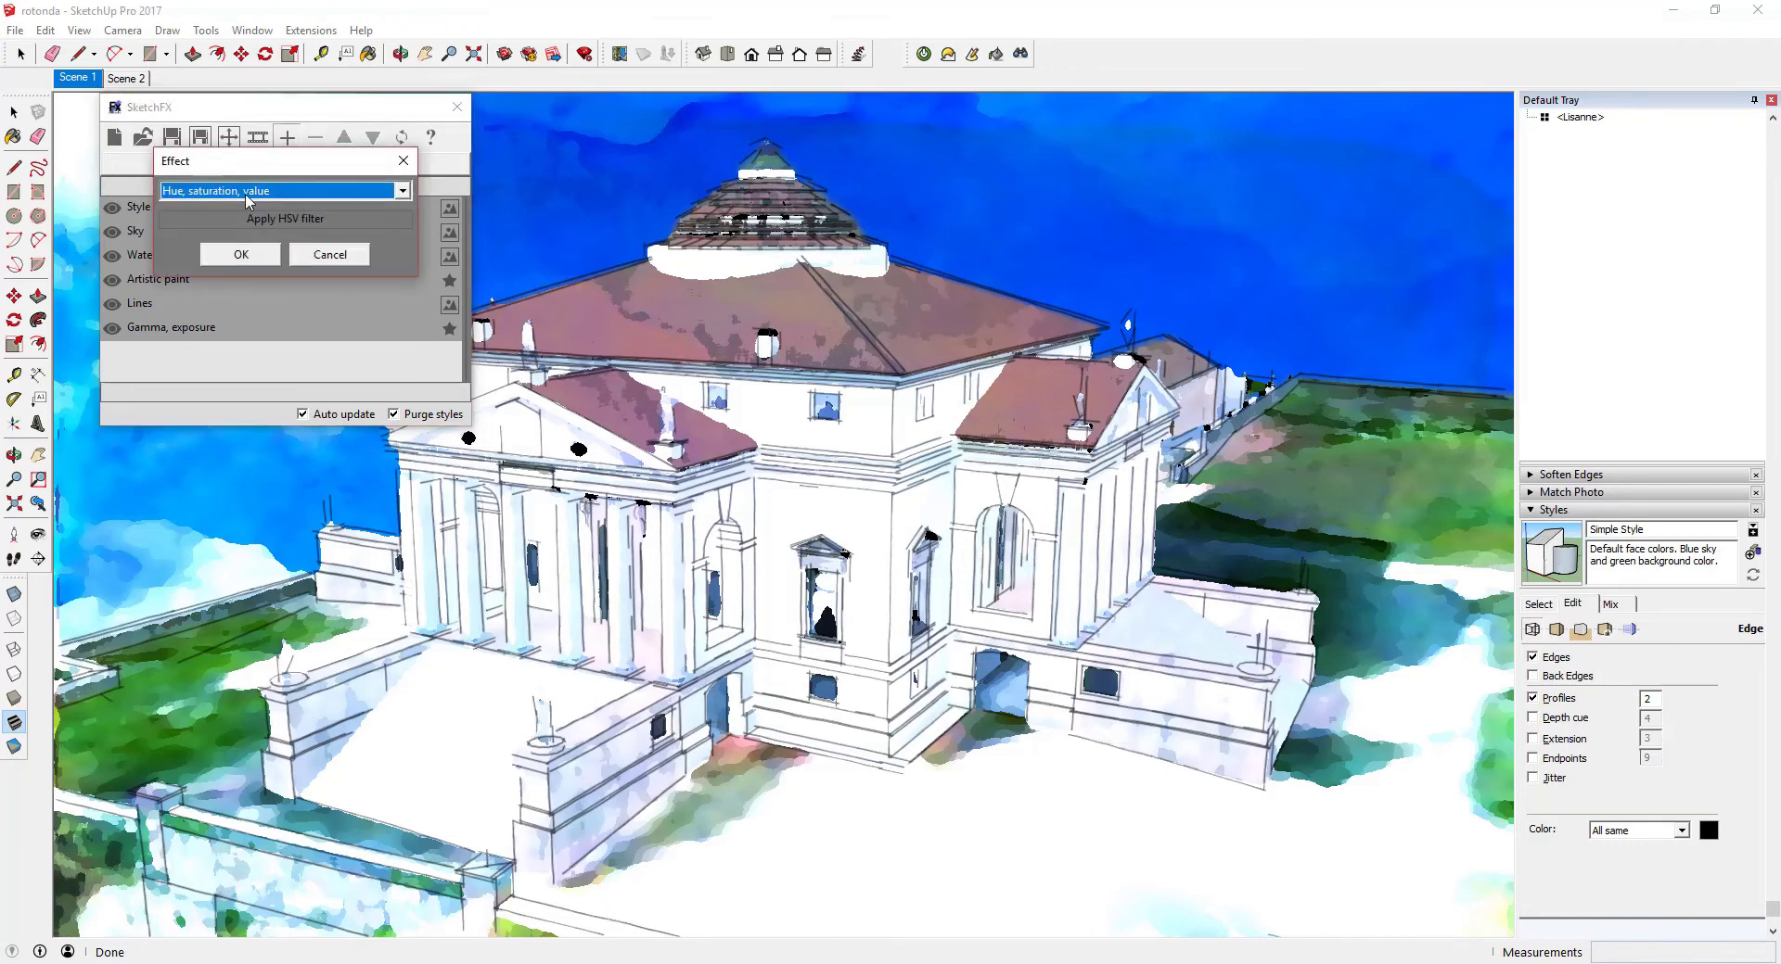
left_click(248, 192)
left_click(200, 390)
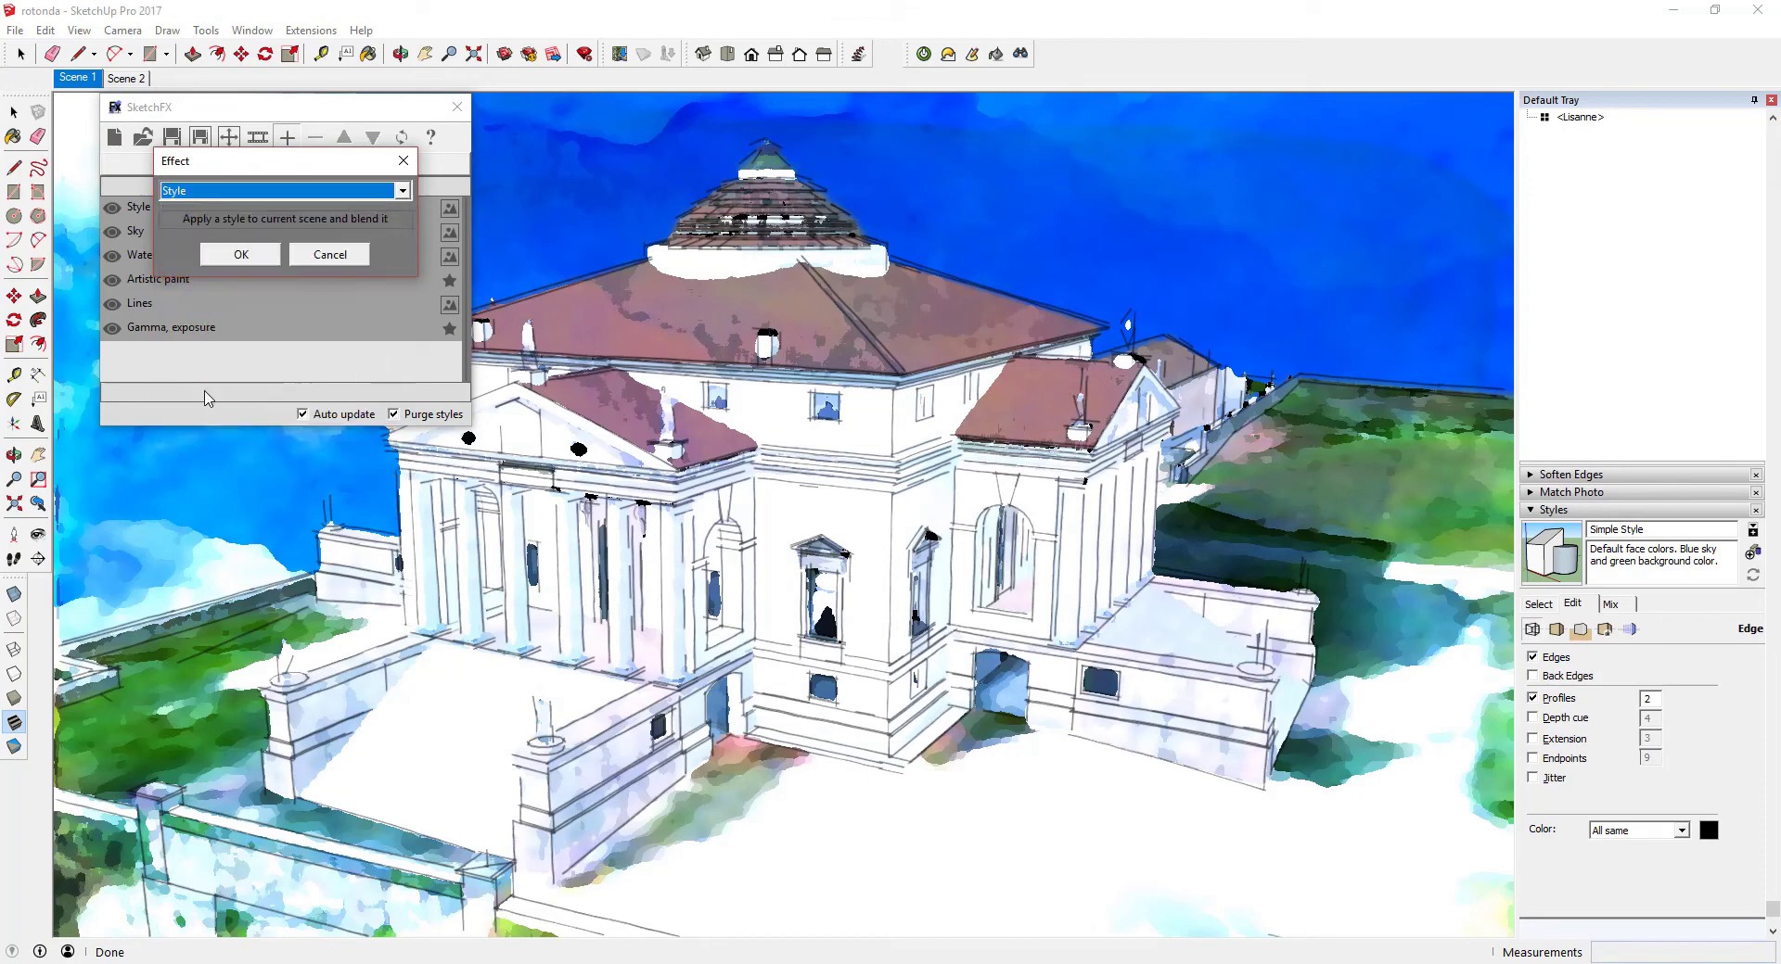
left_click(240, 260)
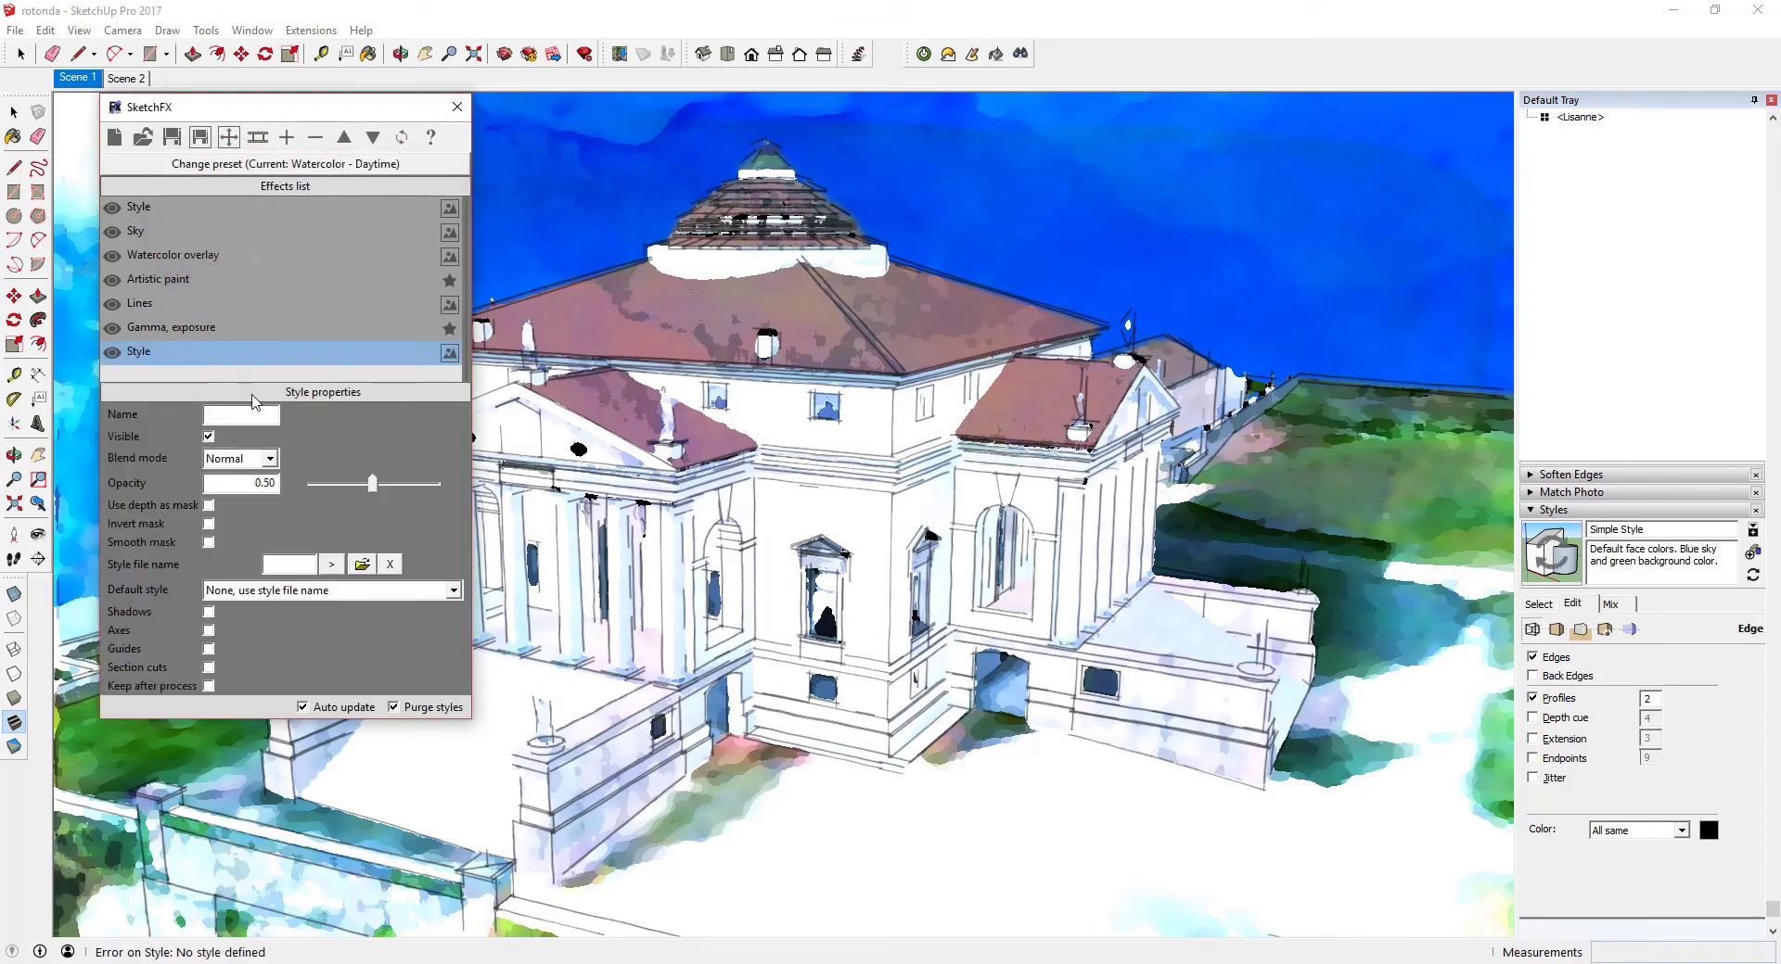
Set the Style effect to Scribble on Masonite at opacity 1.00
left_click(289, 591)
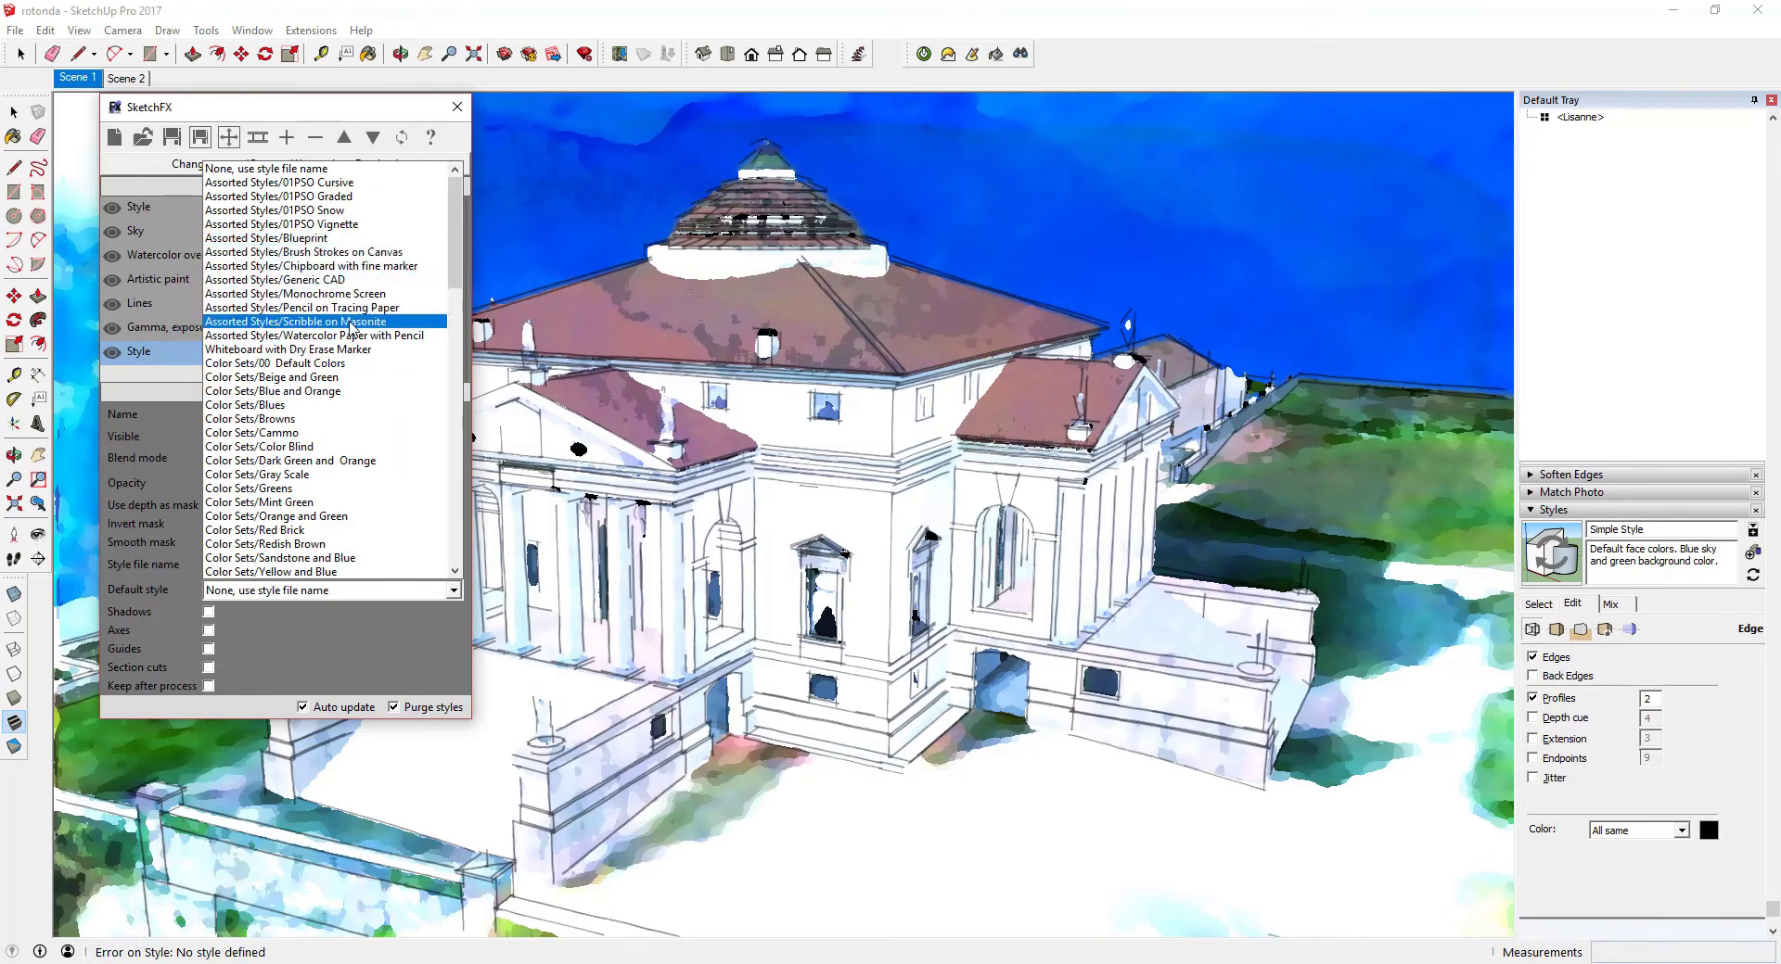
left_click(362, 321)
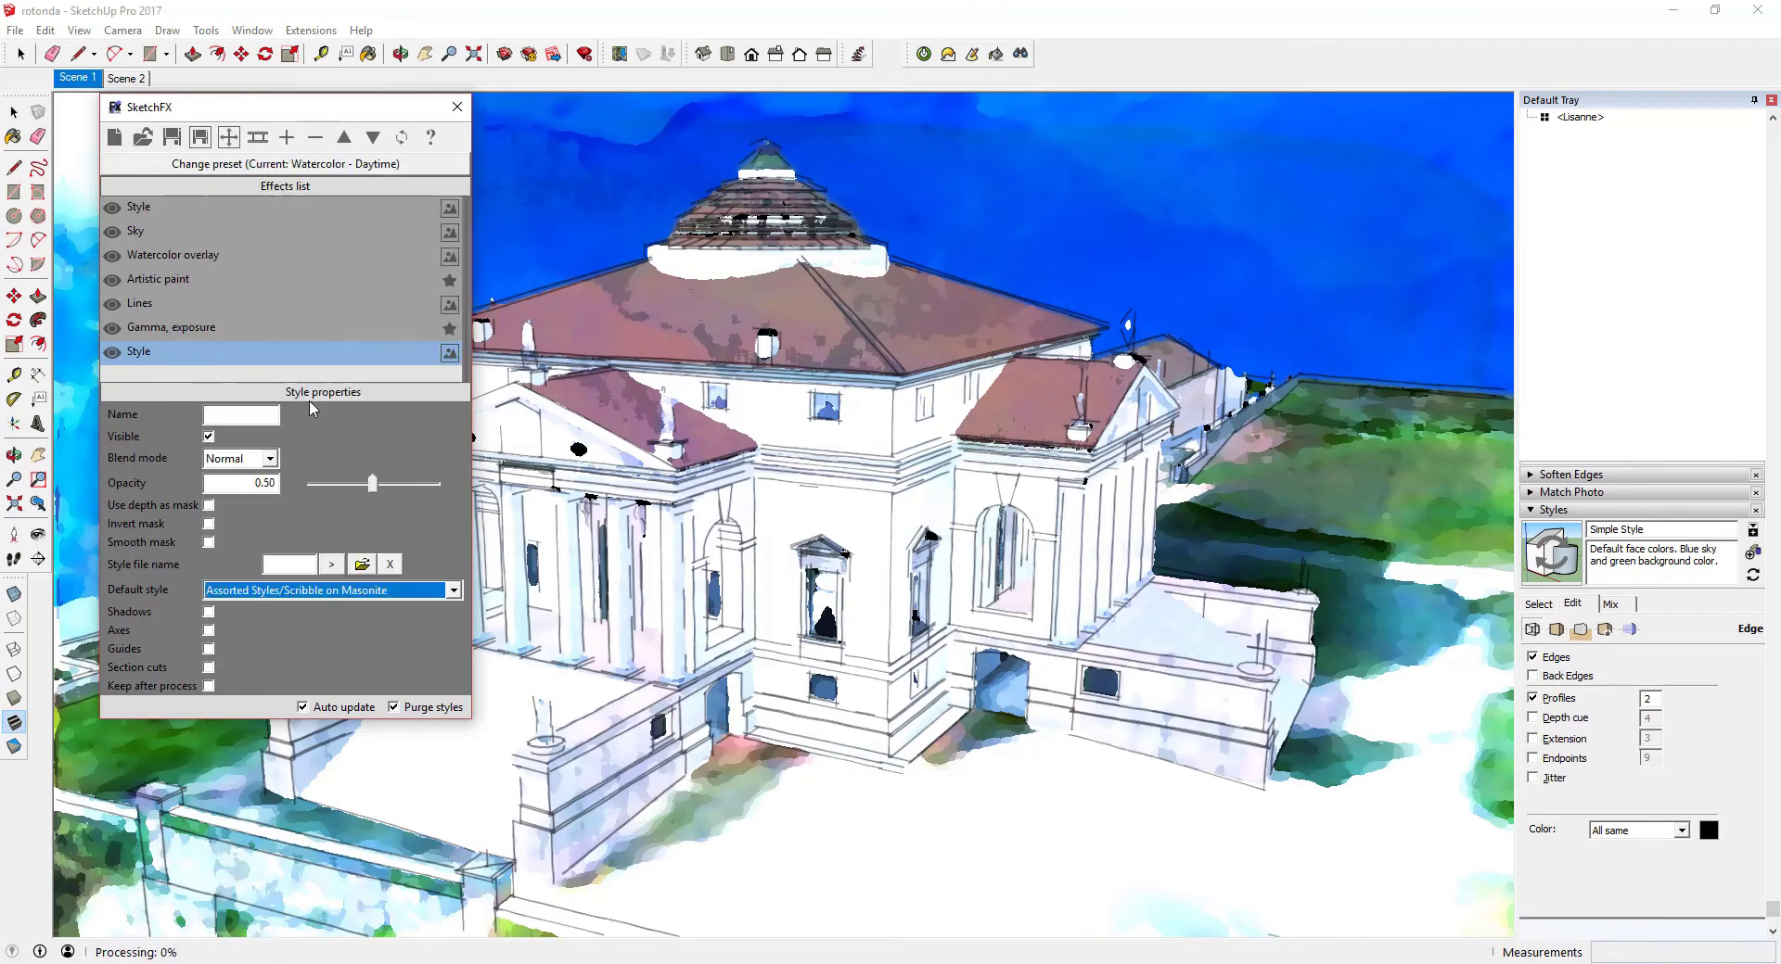
left_click(441, 483)
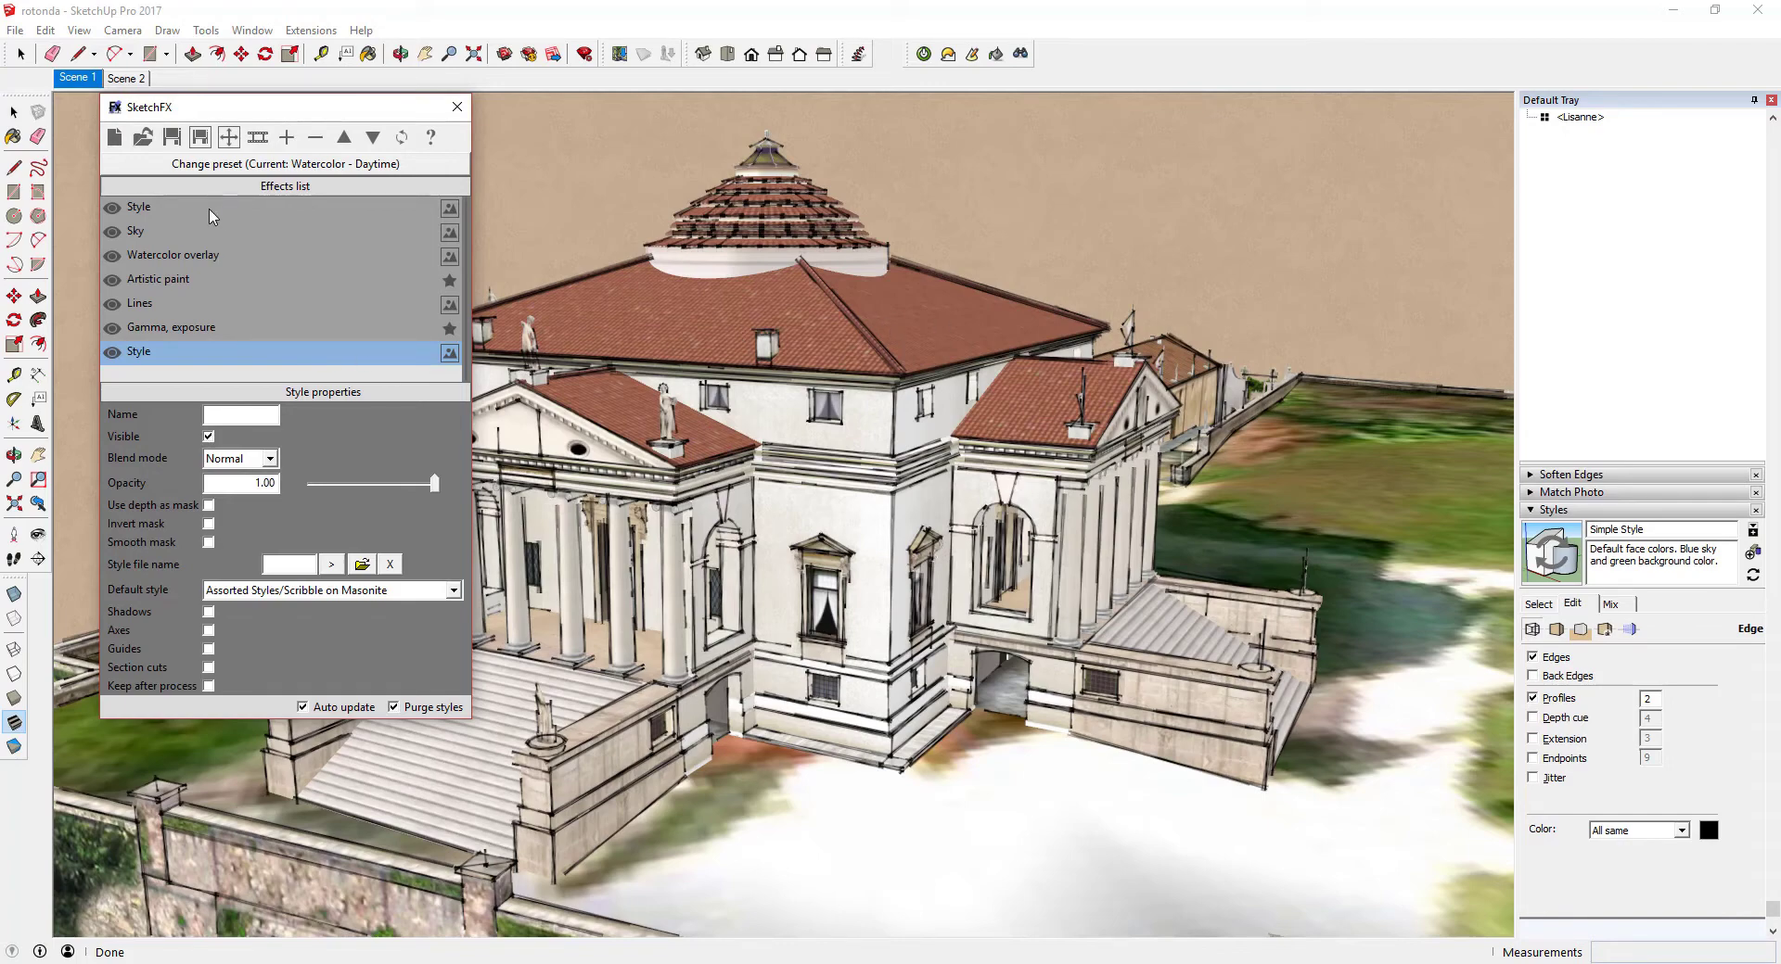
Move the added Scribble Style effect up one slot, then delete it
left_click(214, 361)
left_click(342, 138)
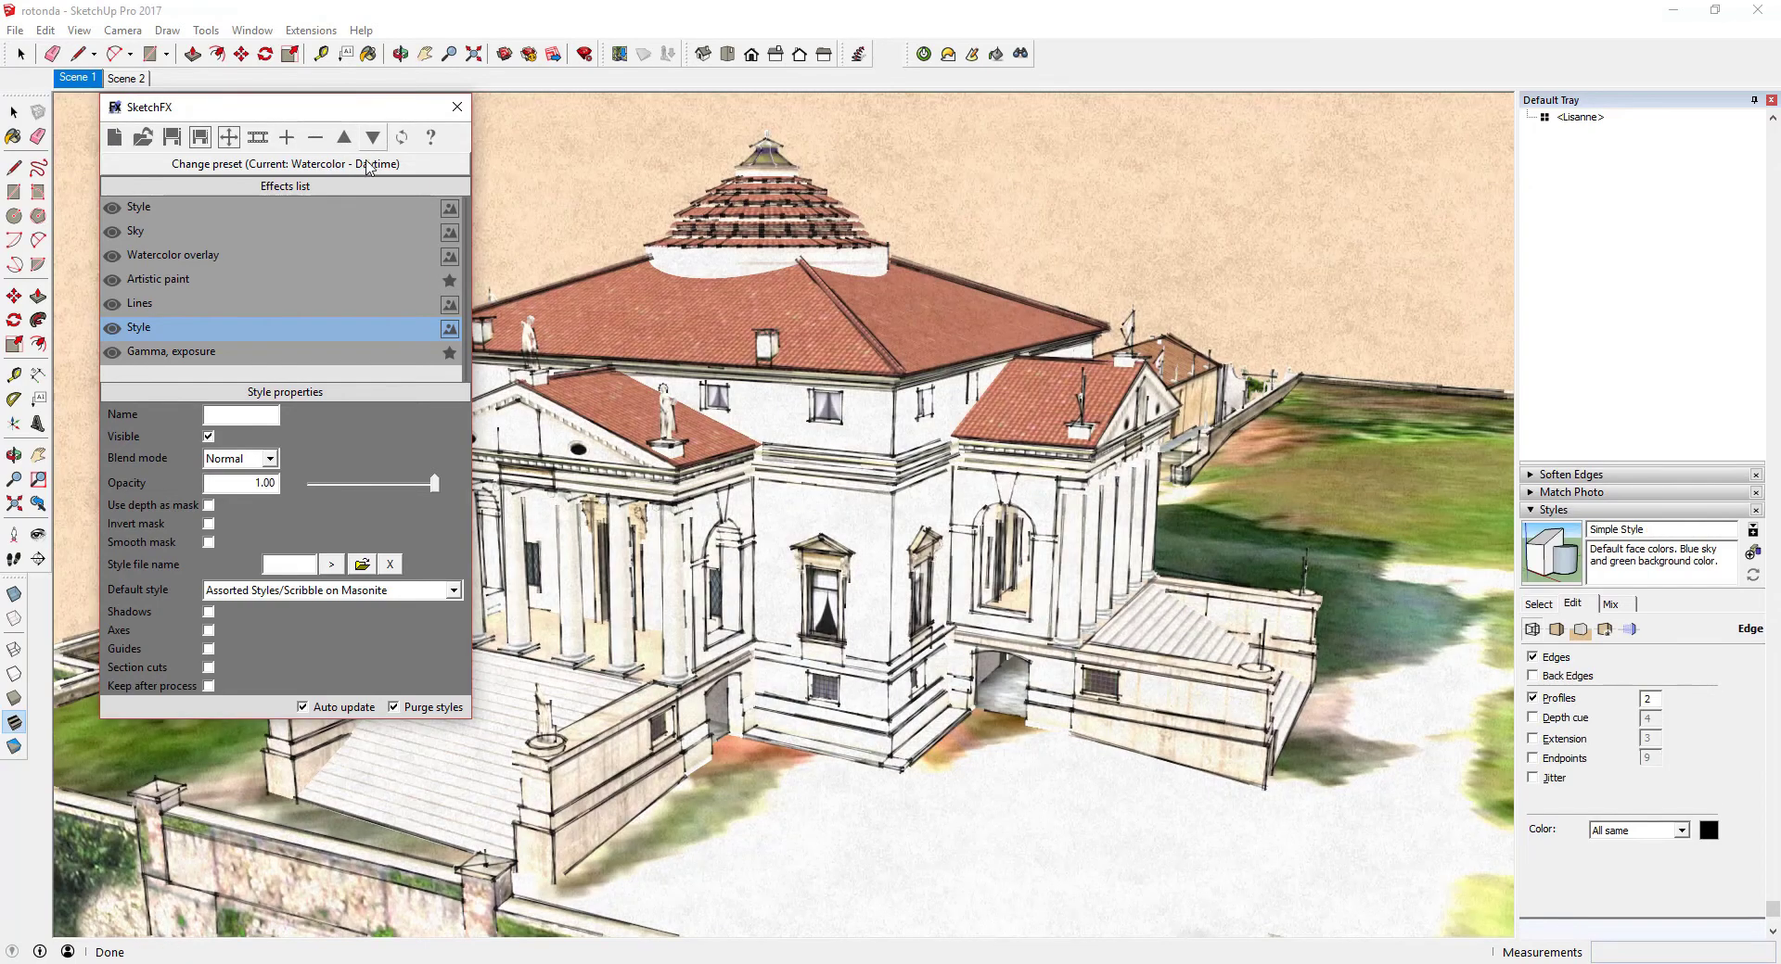
left_click(315, 144)
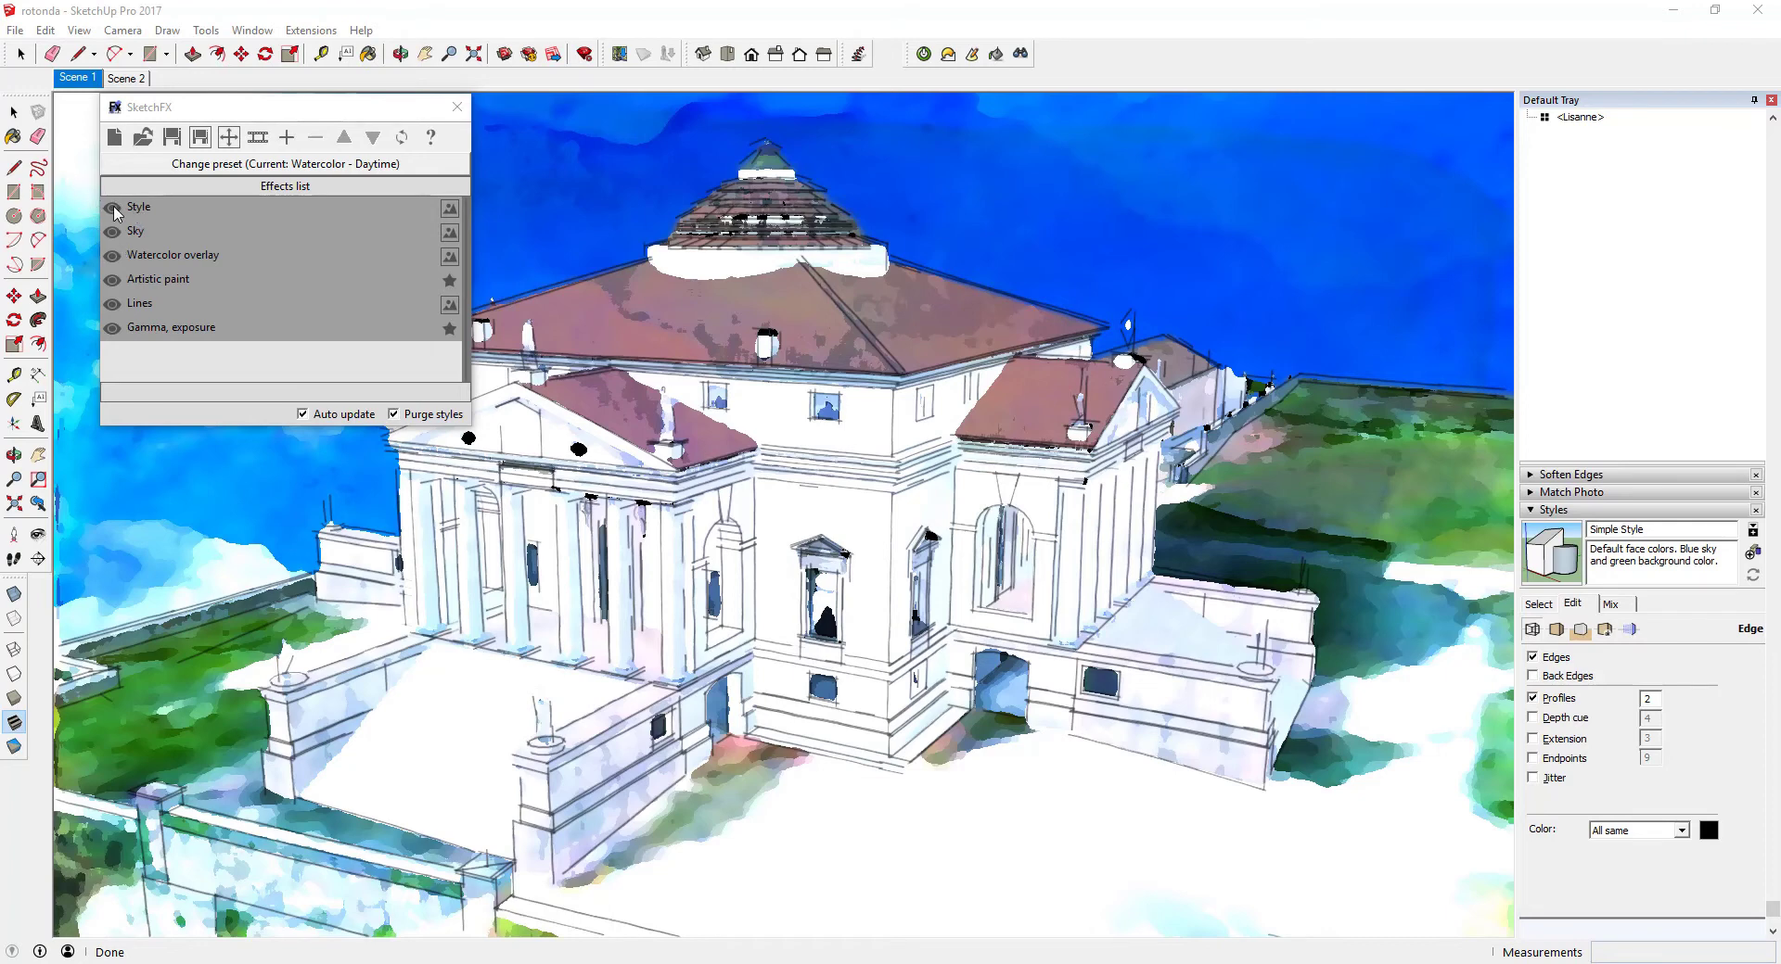
Hide the Gamma/exposure, Lines and watercolor/paint effects, toggling Style off and on
left_click(112, 329)
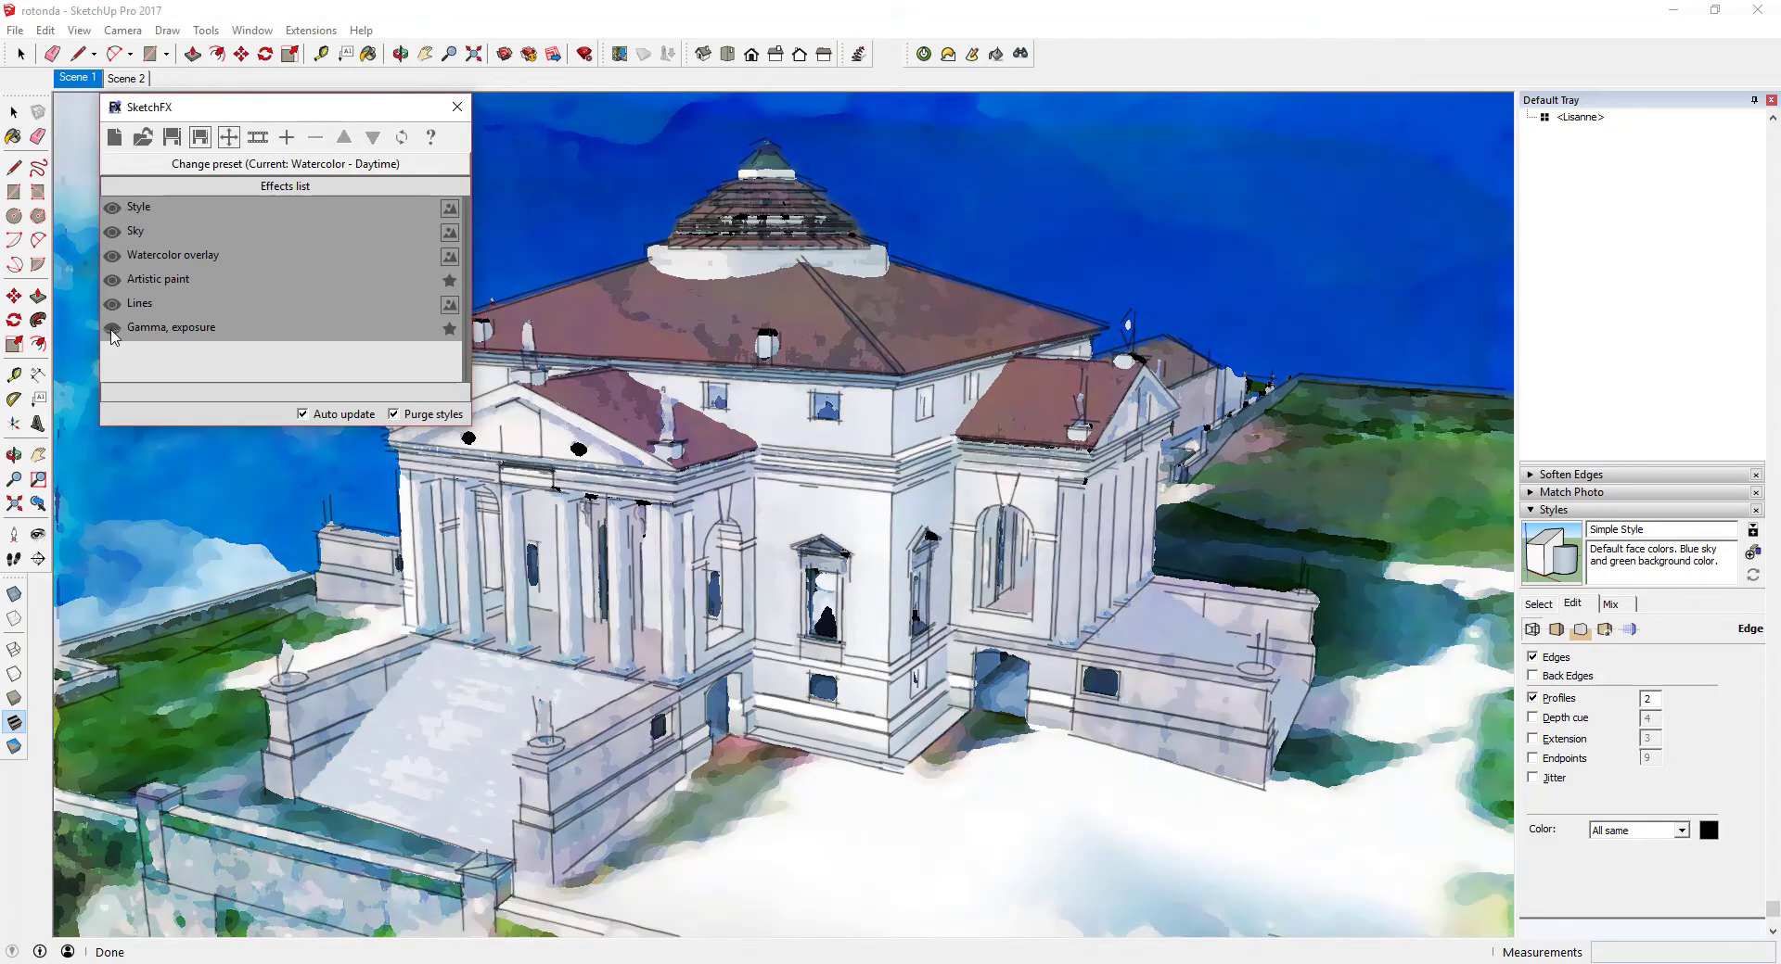
left_click(112, 305)
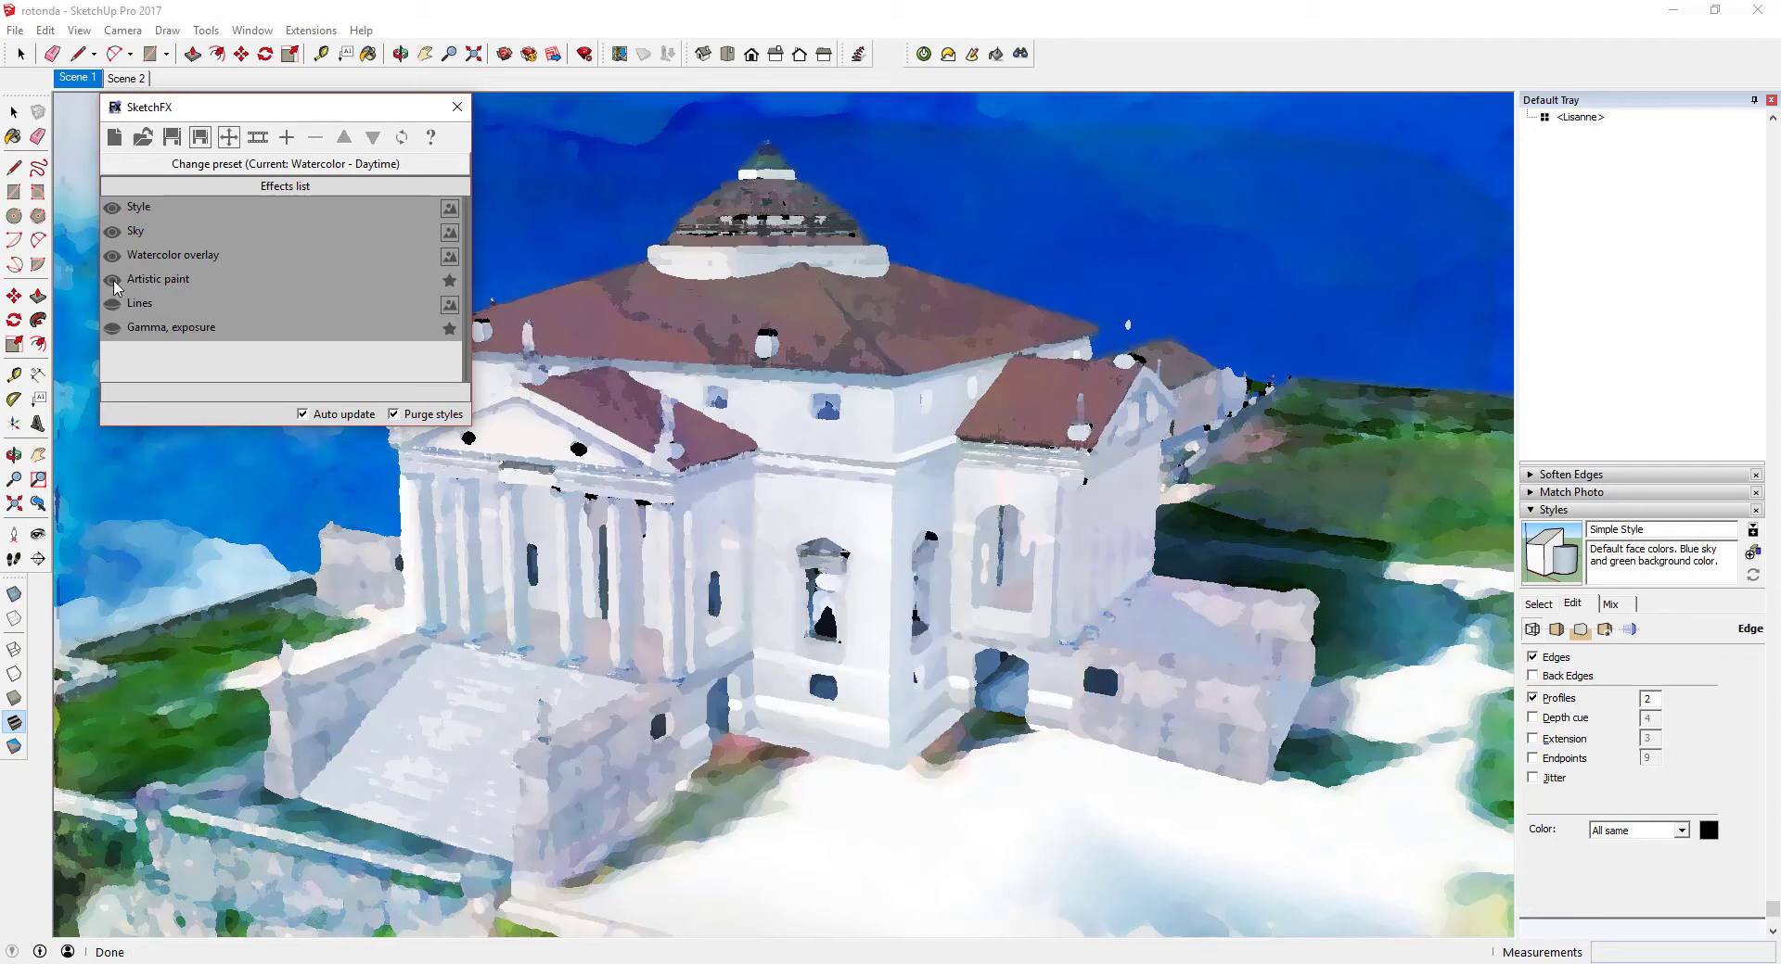
left_click(112, 256)
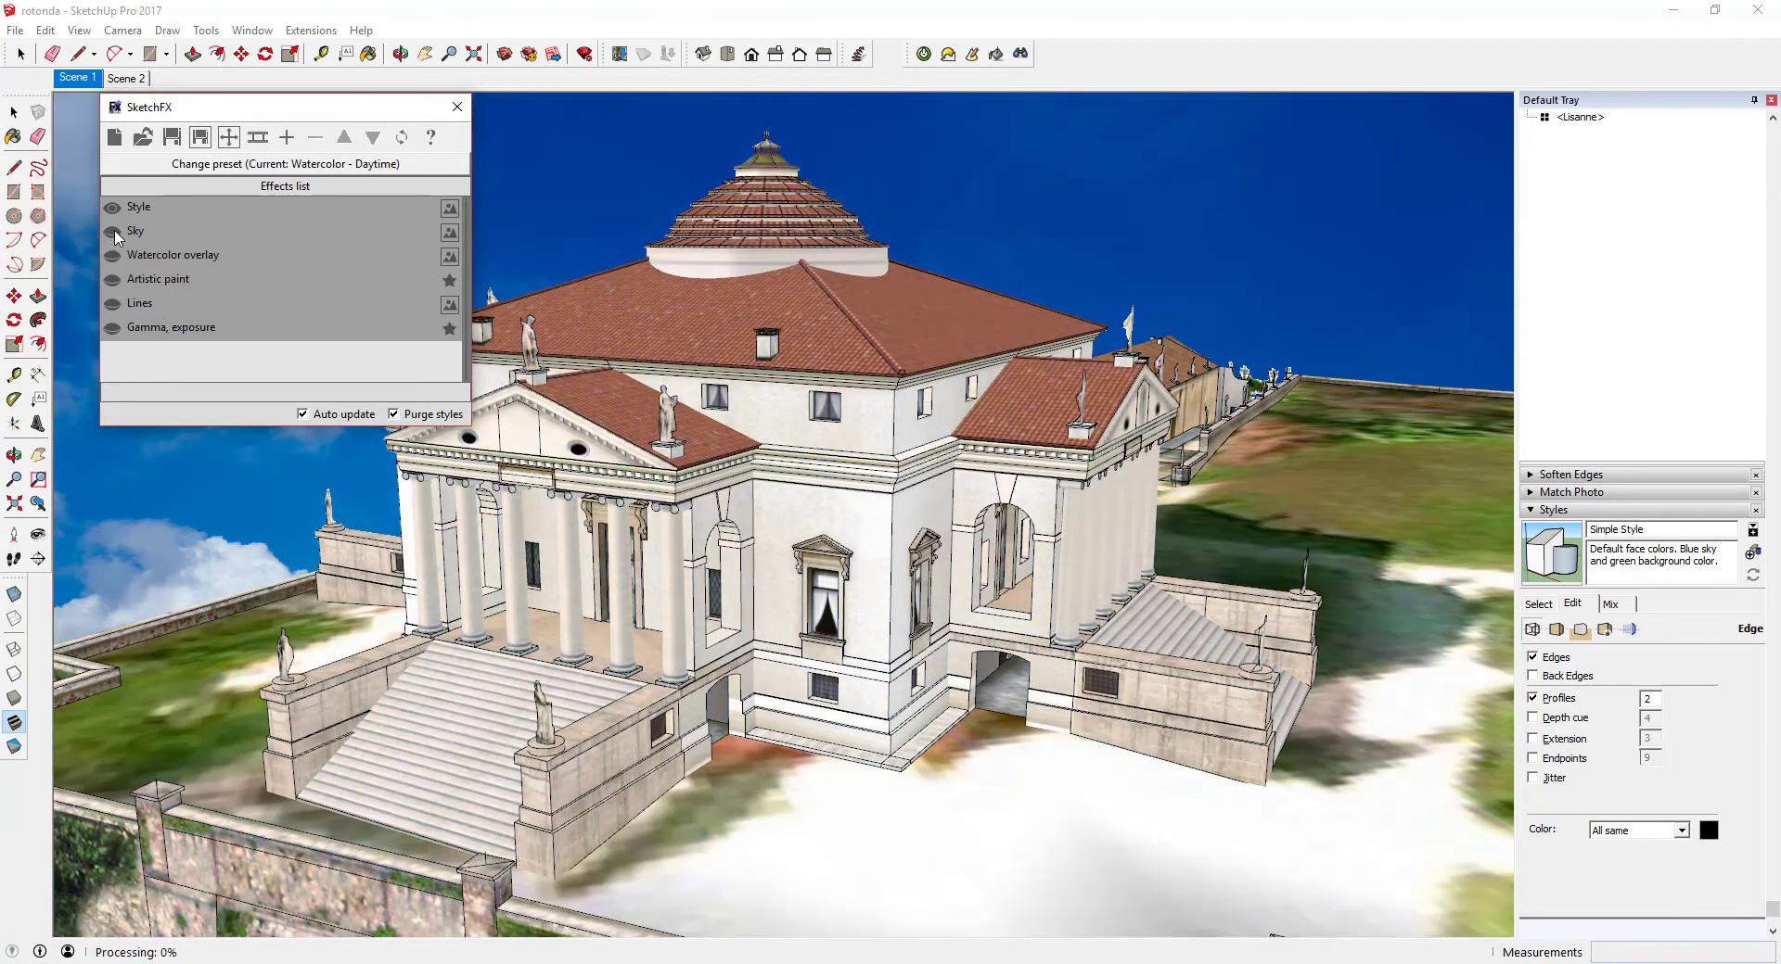
left_click(112, 208)
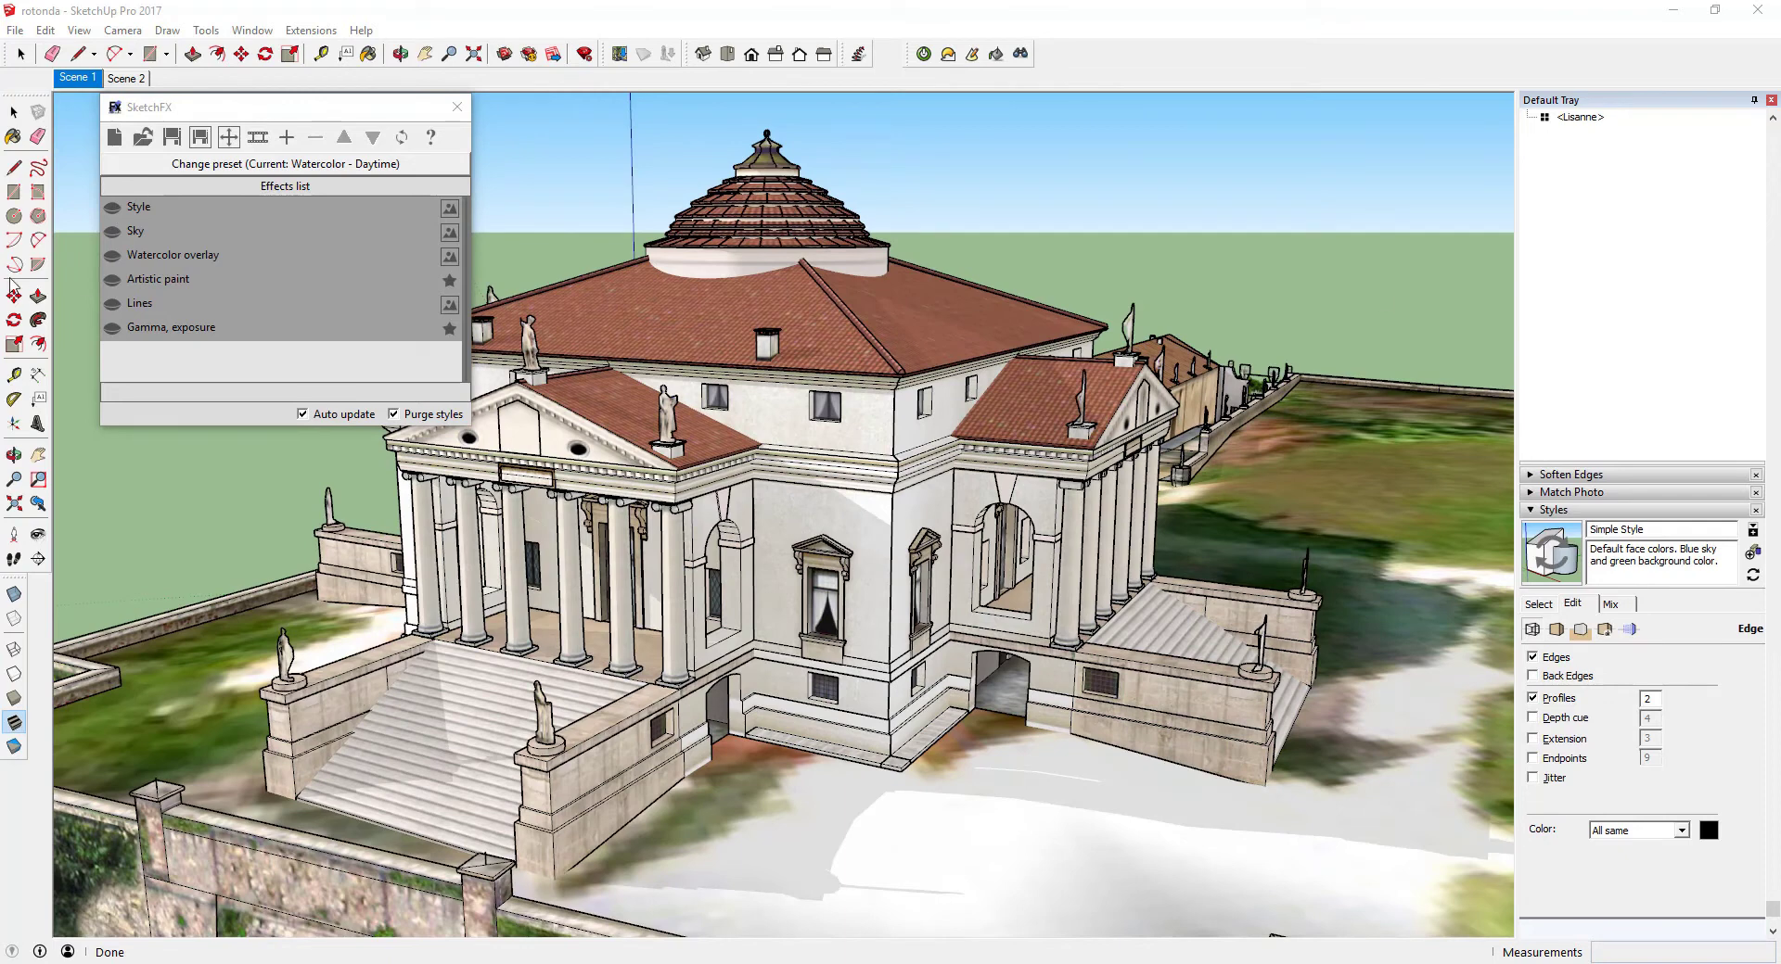
left_click(116, 211)
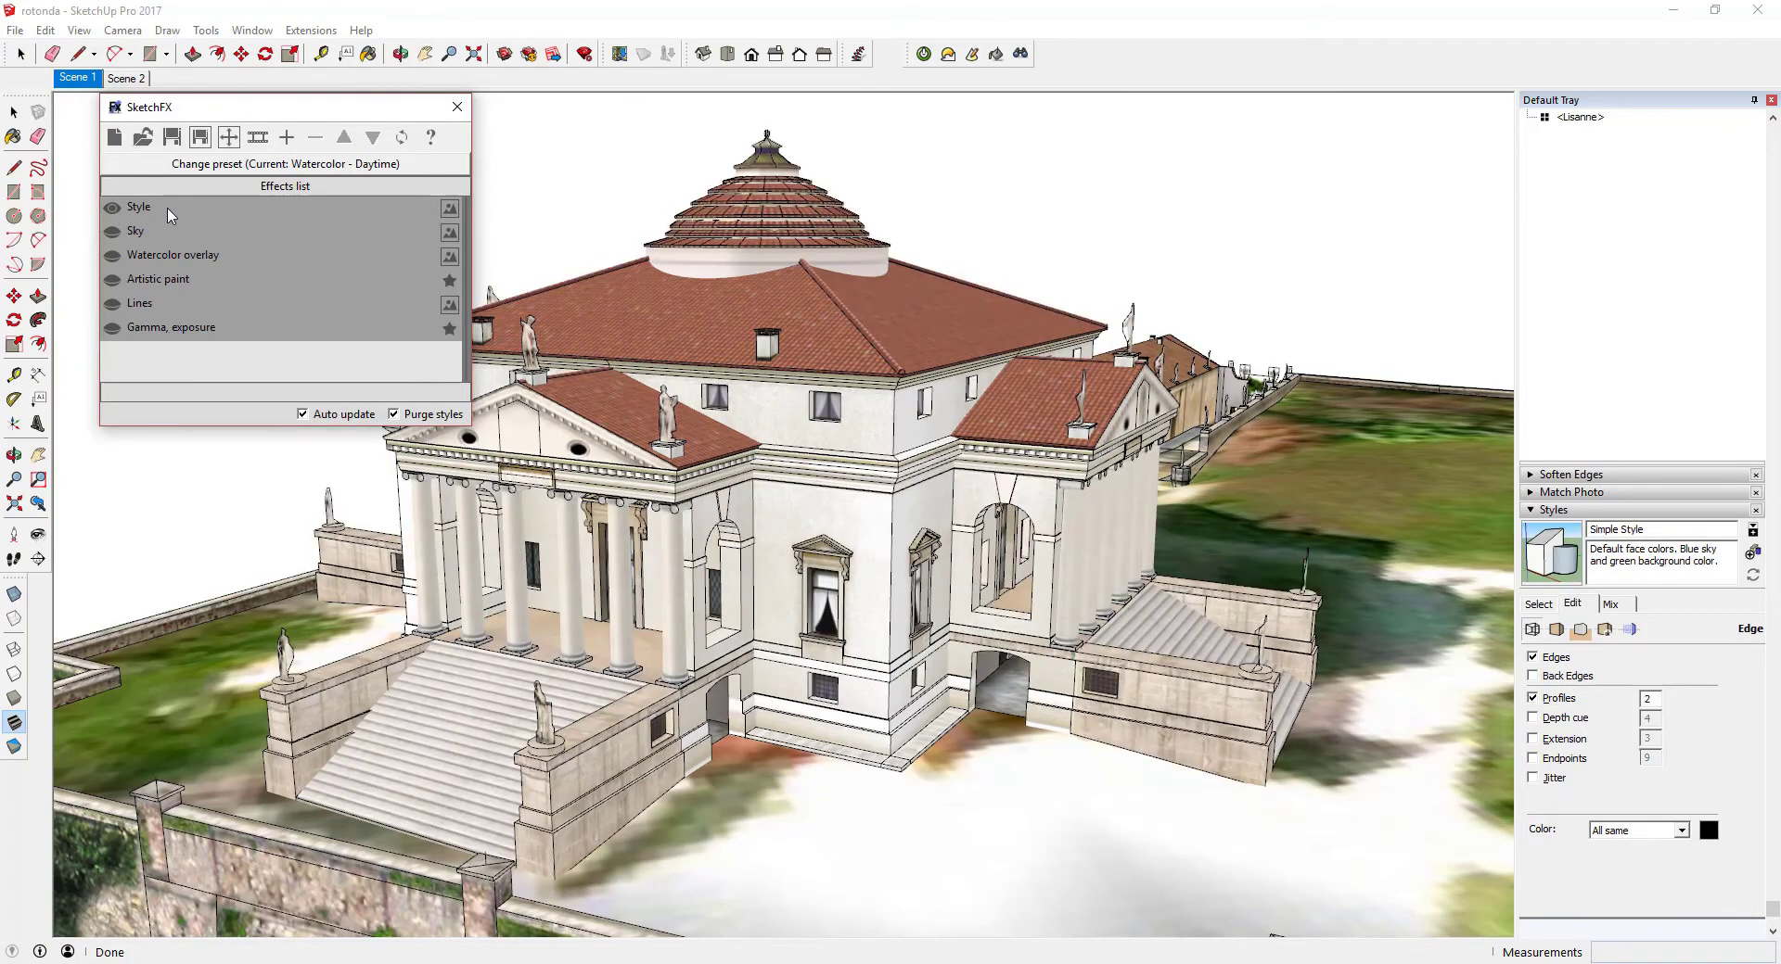
Show the Style effect's properties in SketchFX
left_click(170, 215)
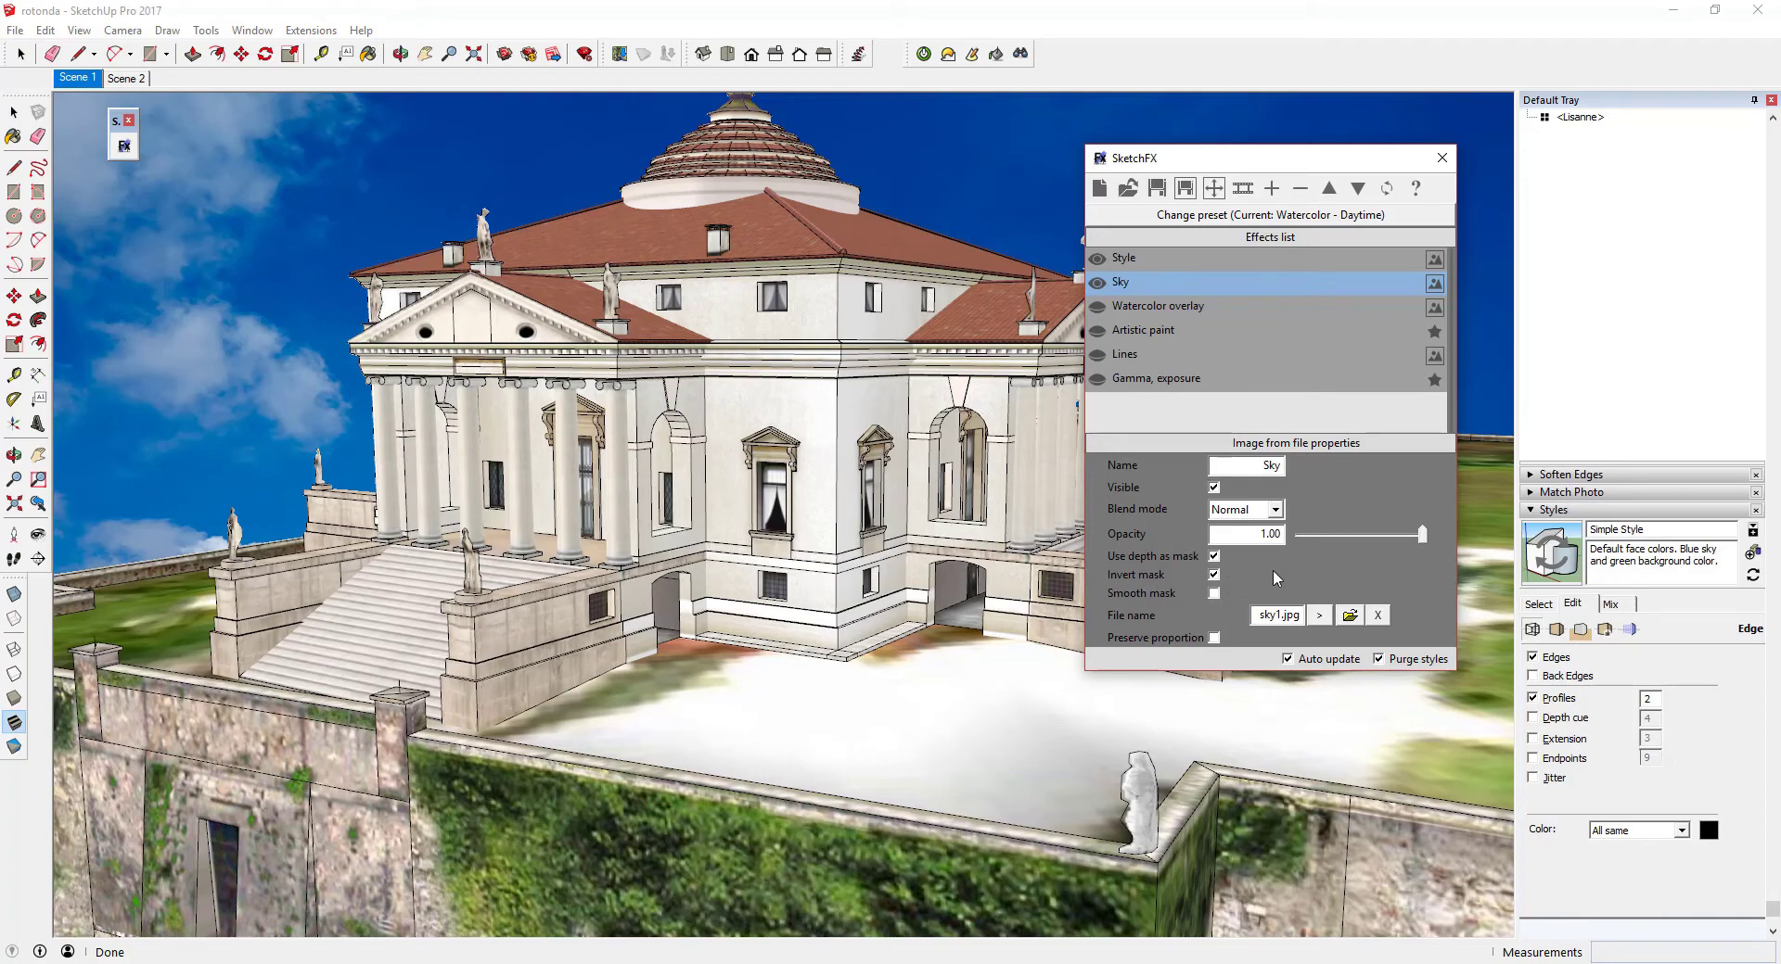
left_click(1214, 557)
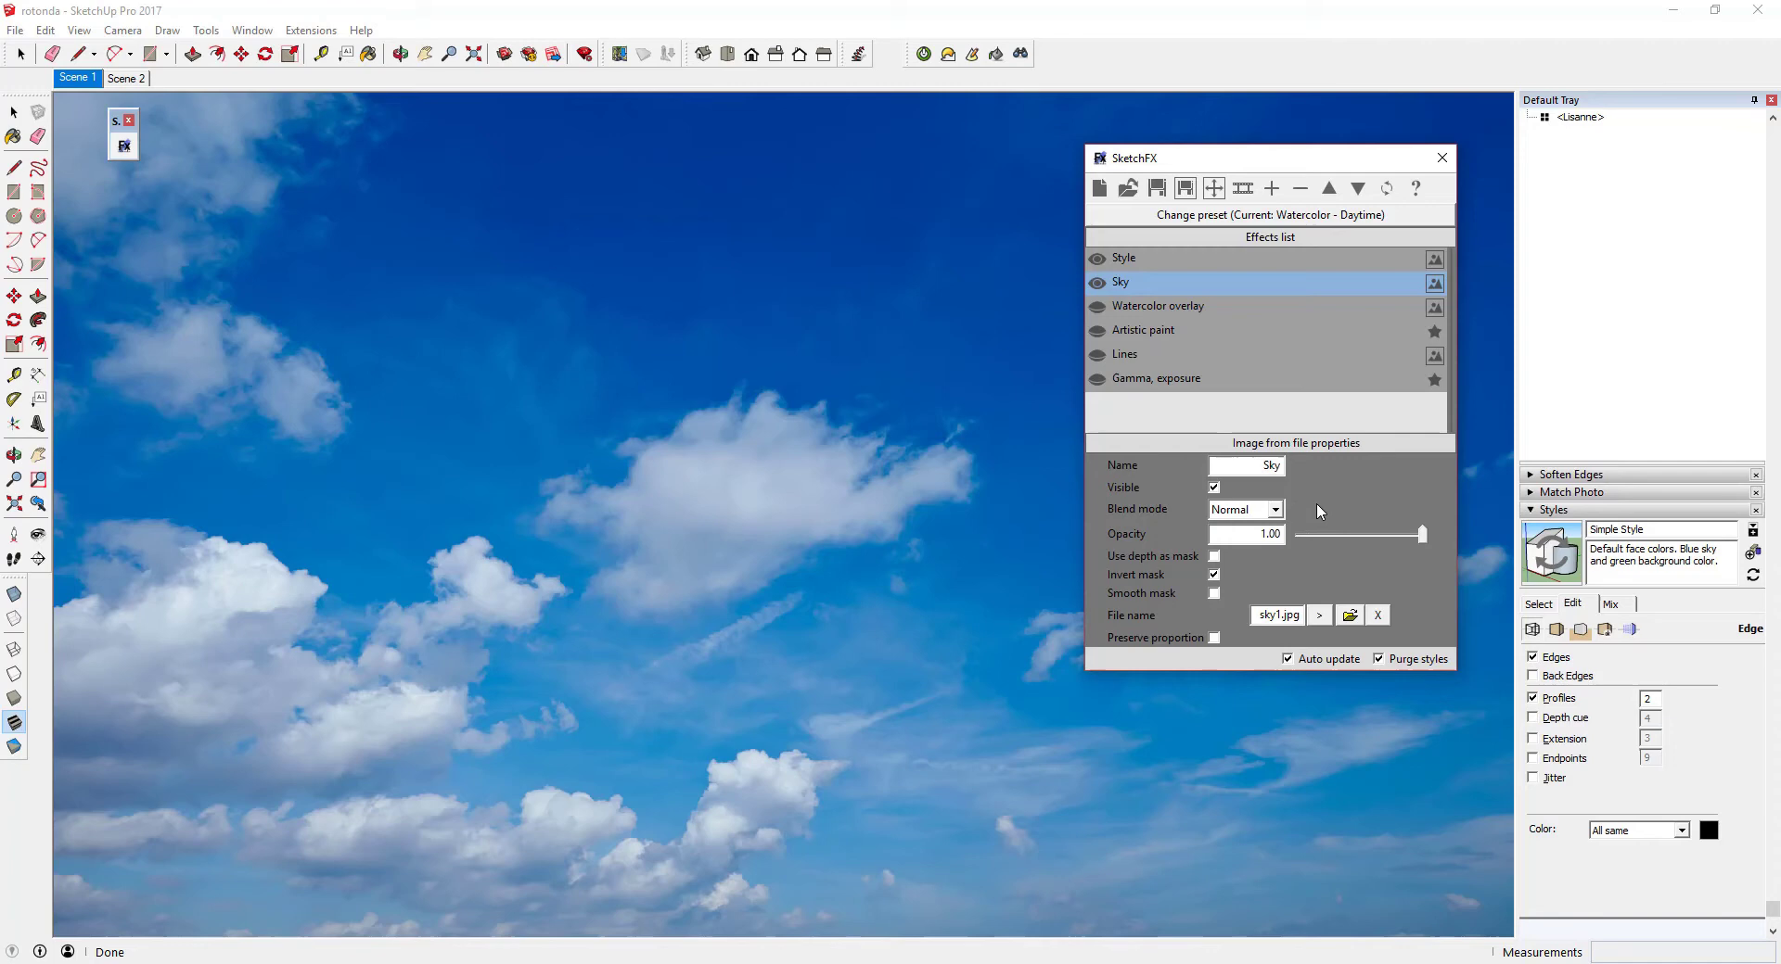
left_click(1214, 558)
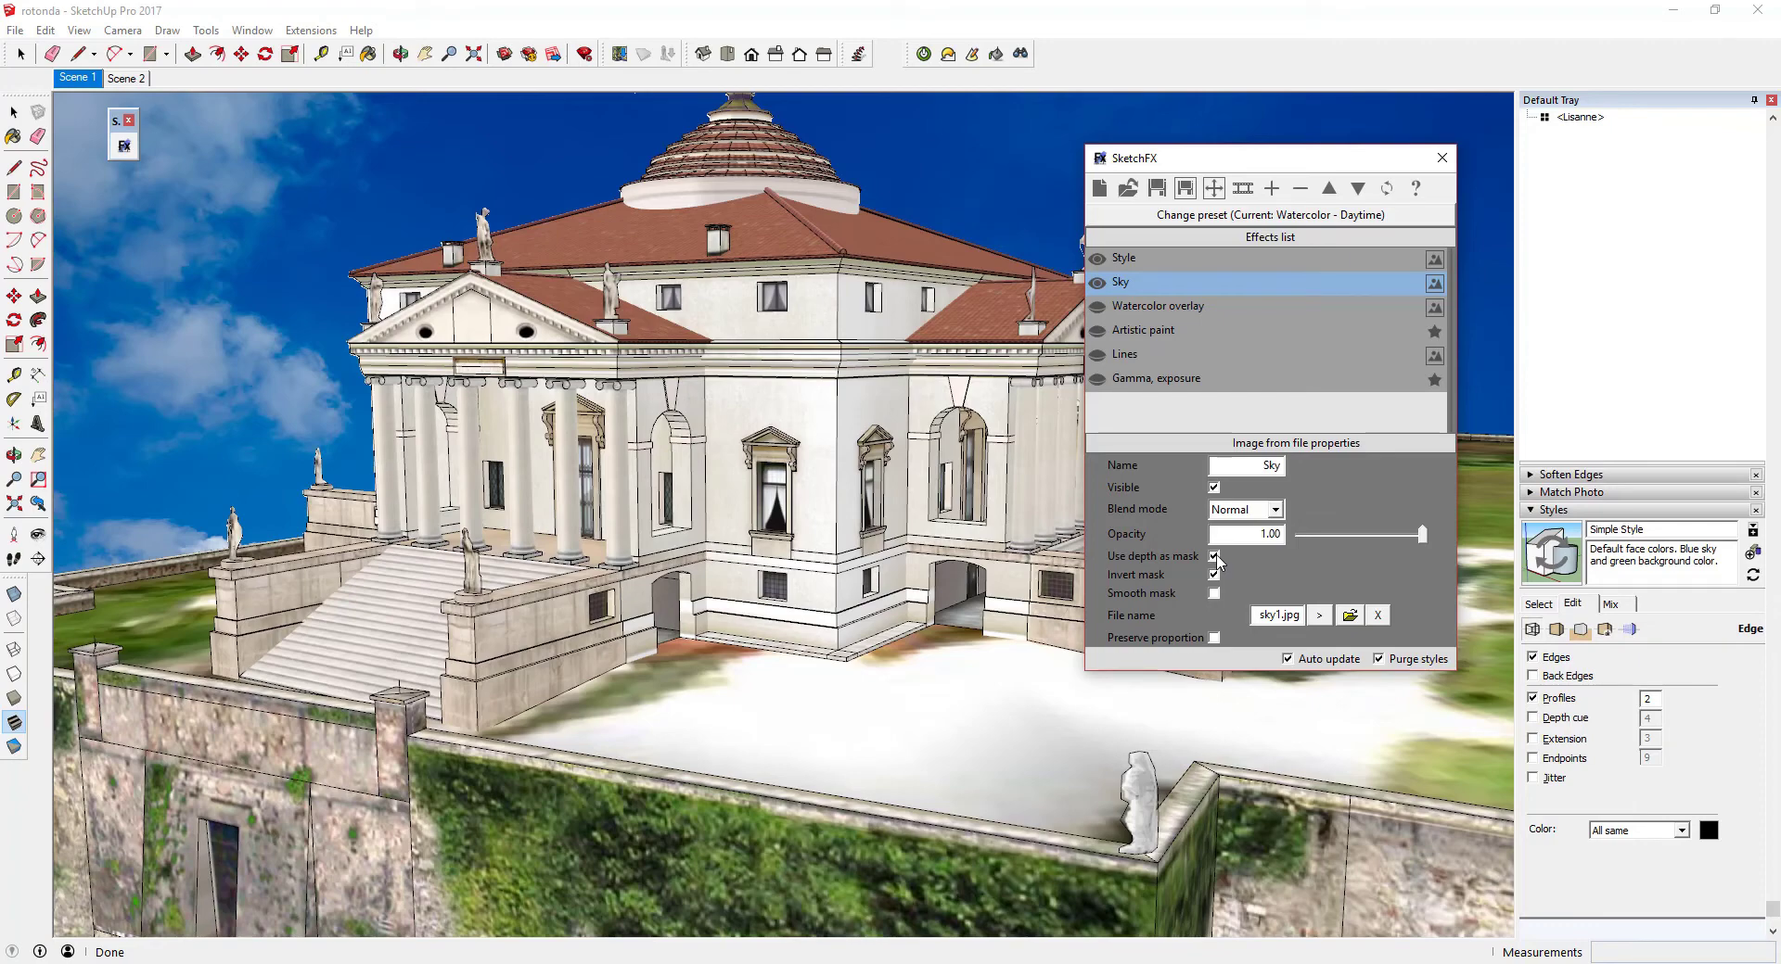
left_click(1215, 575)
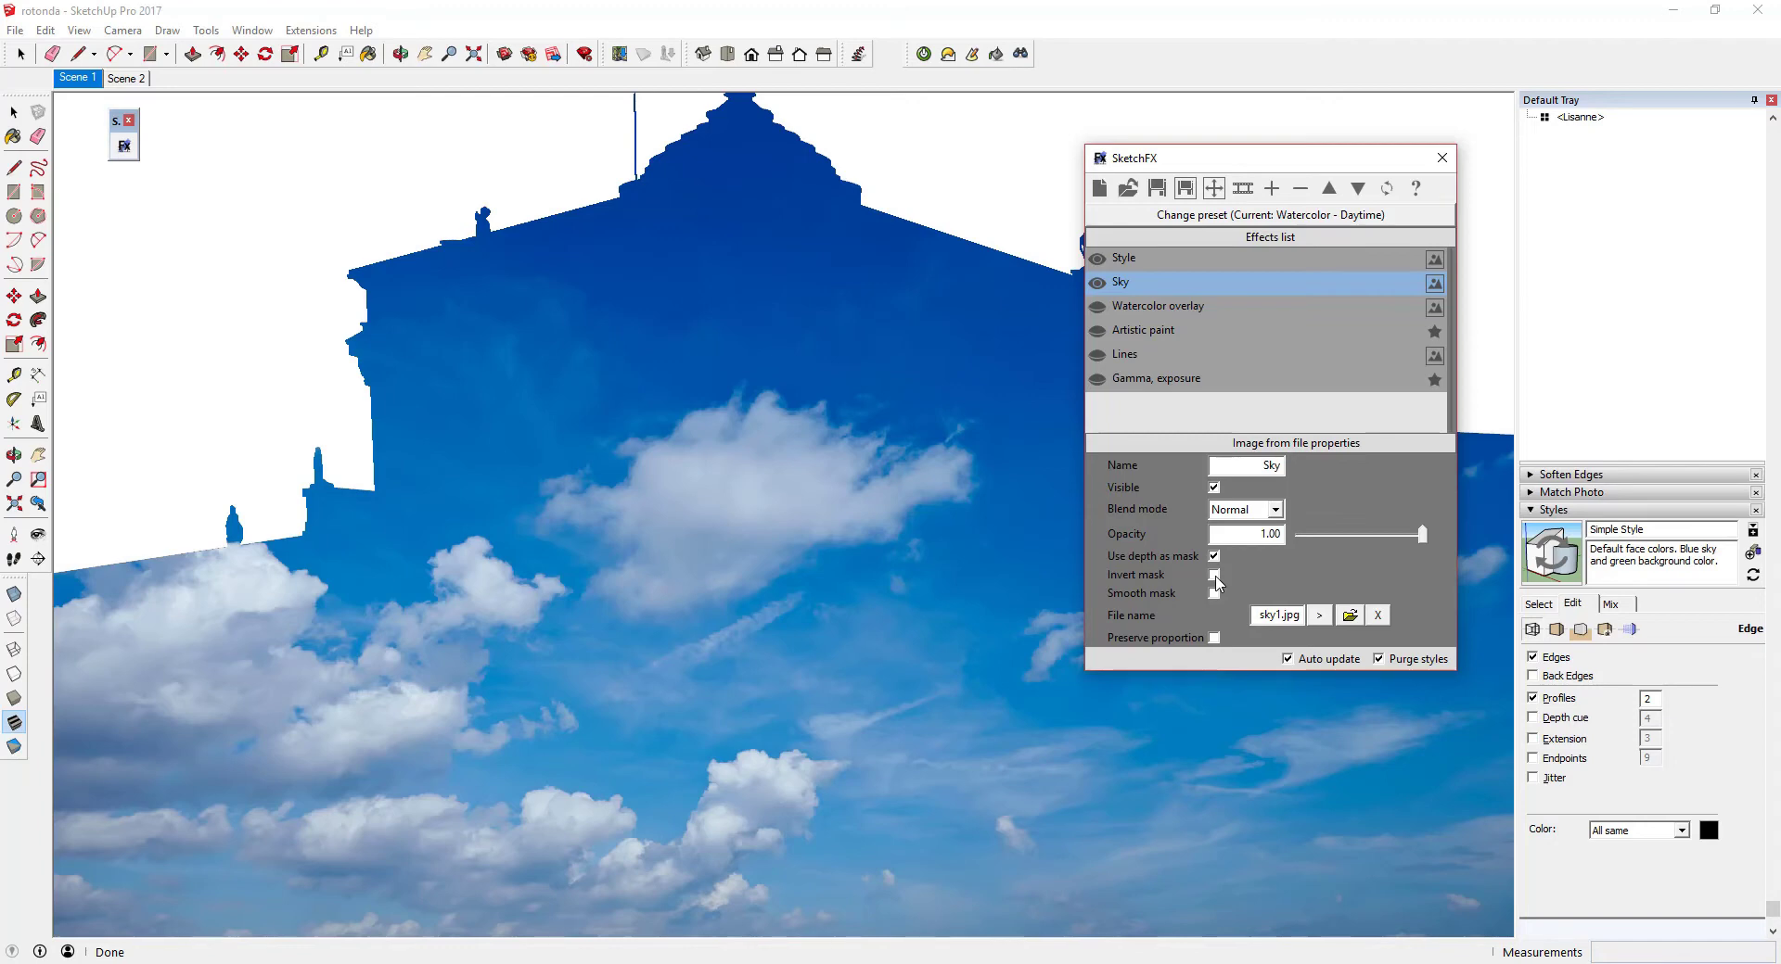
left_click(1215, 575)
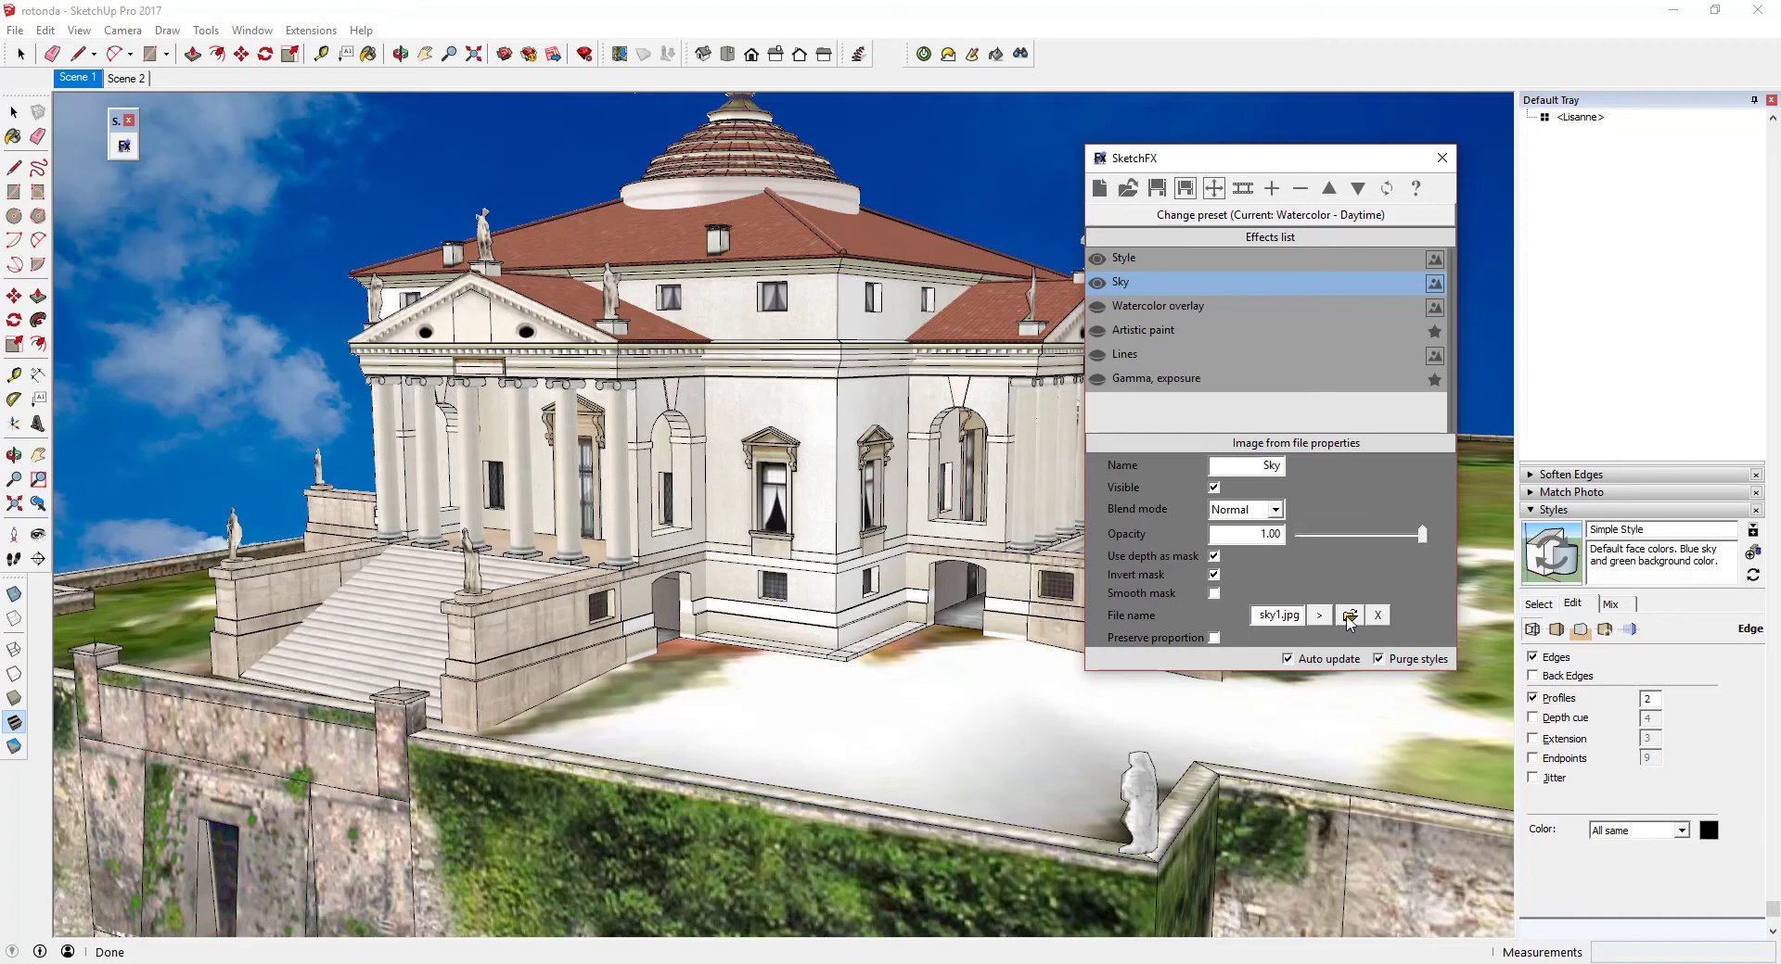
Turn Watercolor overlay back on and toggle the Sky effect off and on
left_click(1097, 311)
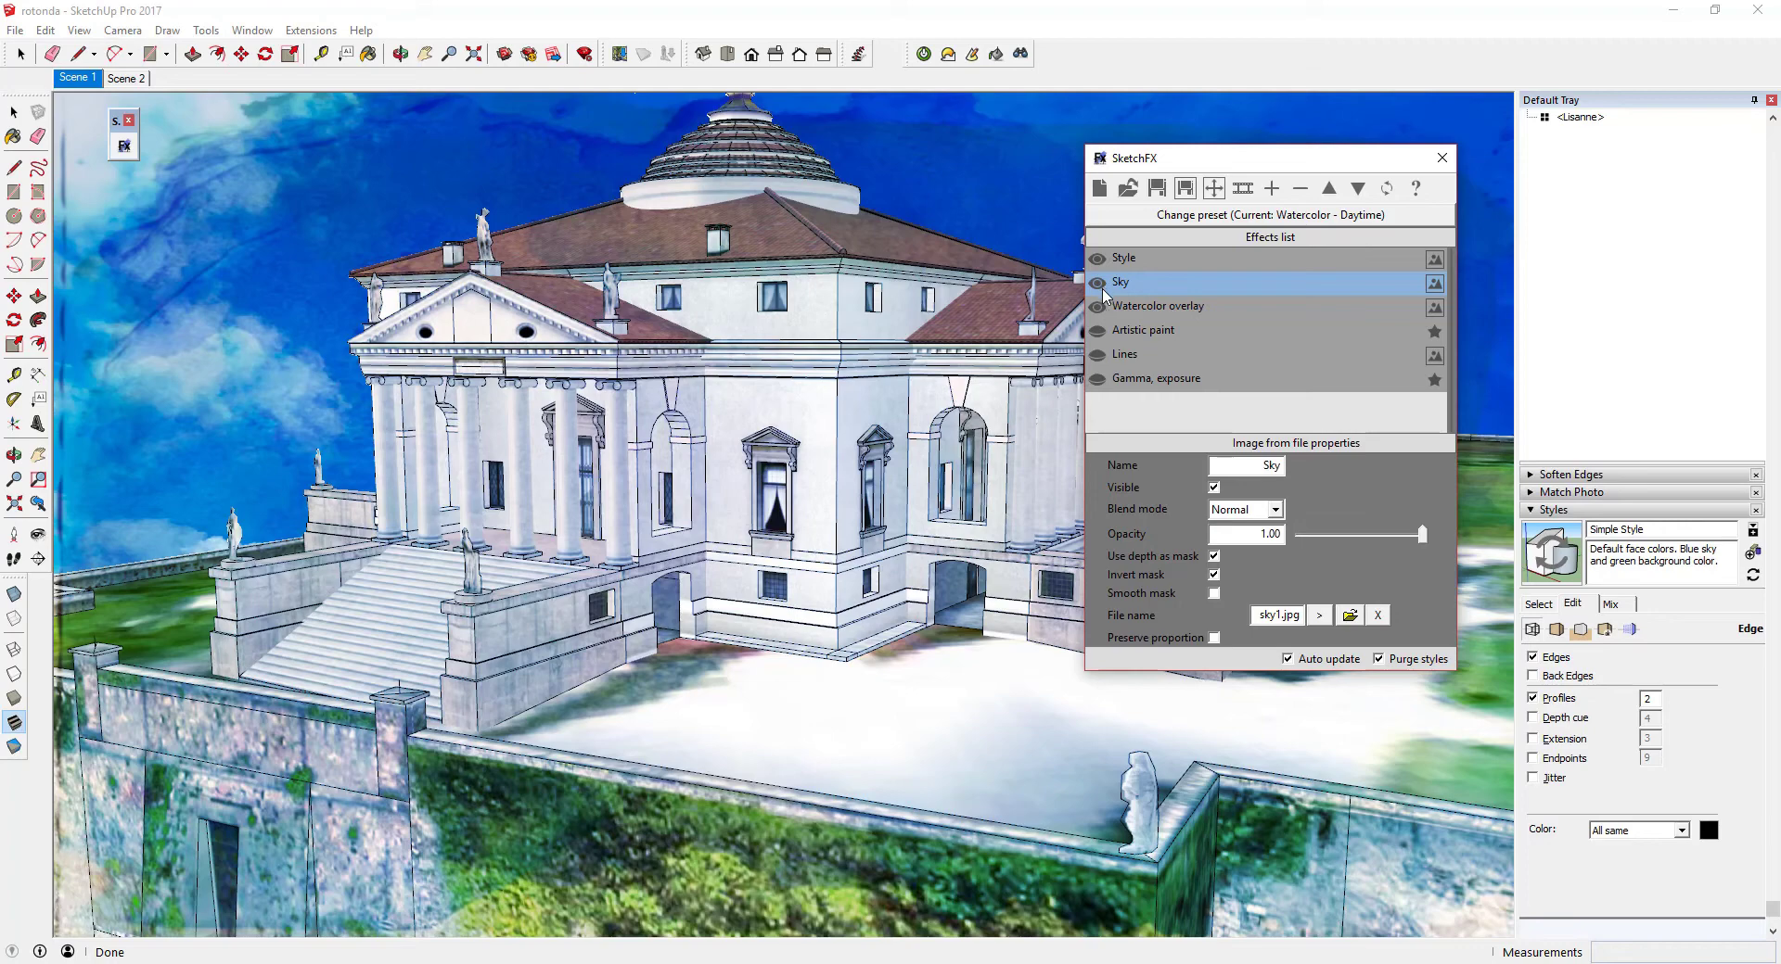
left_click(1097, 283)
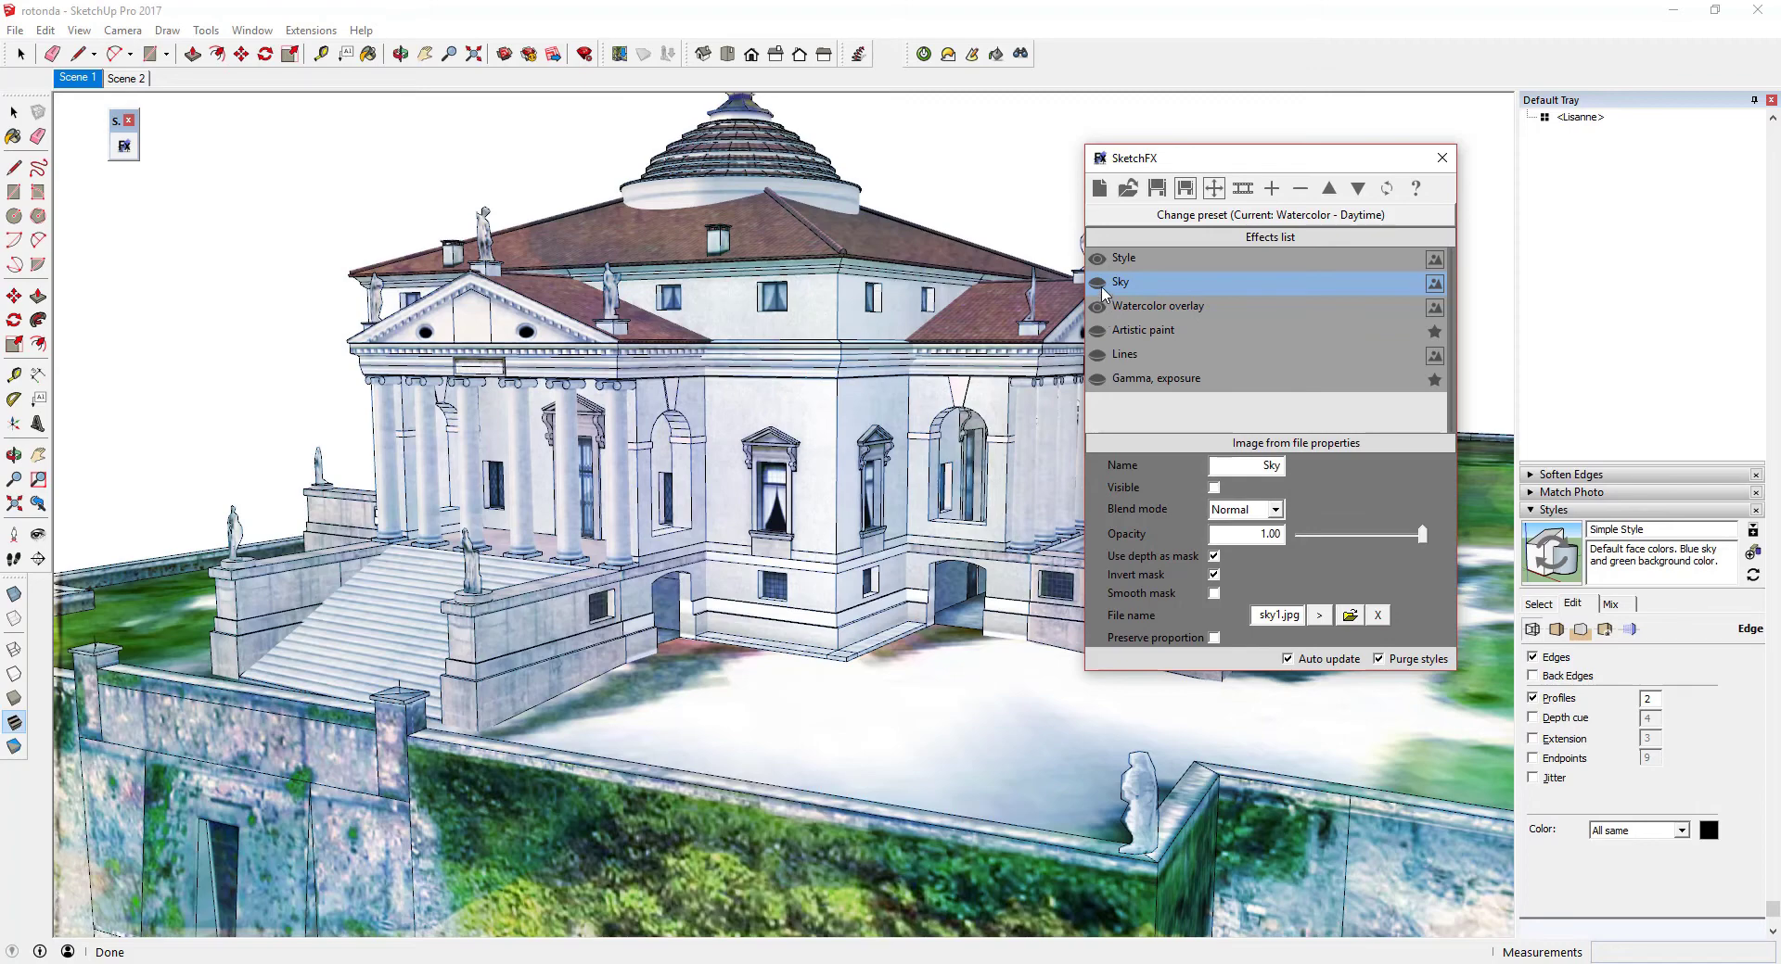
left_click(1097, 283)
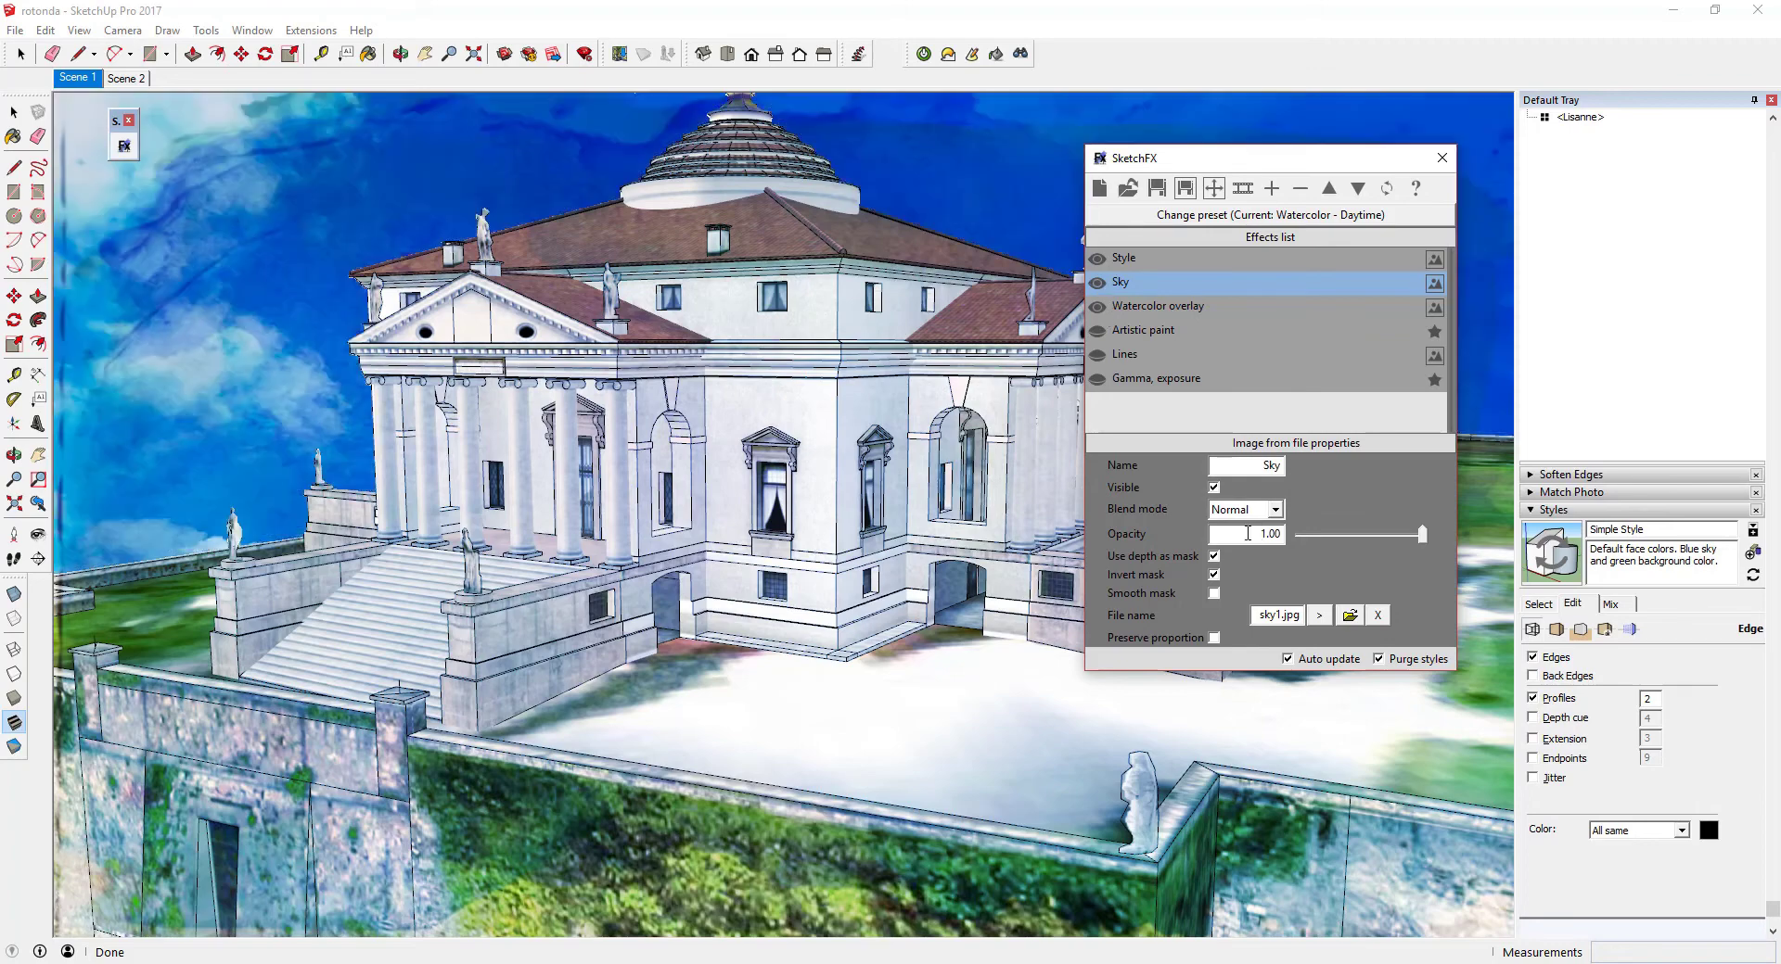
Set the Sky opacity to 0.5, then back to 1
left_click_drag(1247, 533, 1336, 539)
type("0.5")
key("Return")
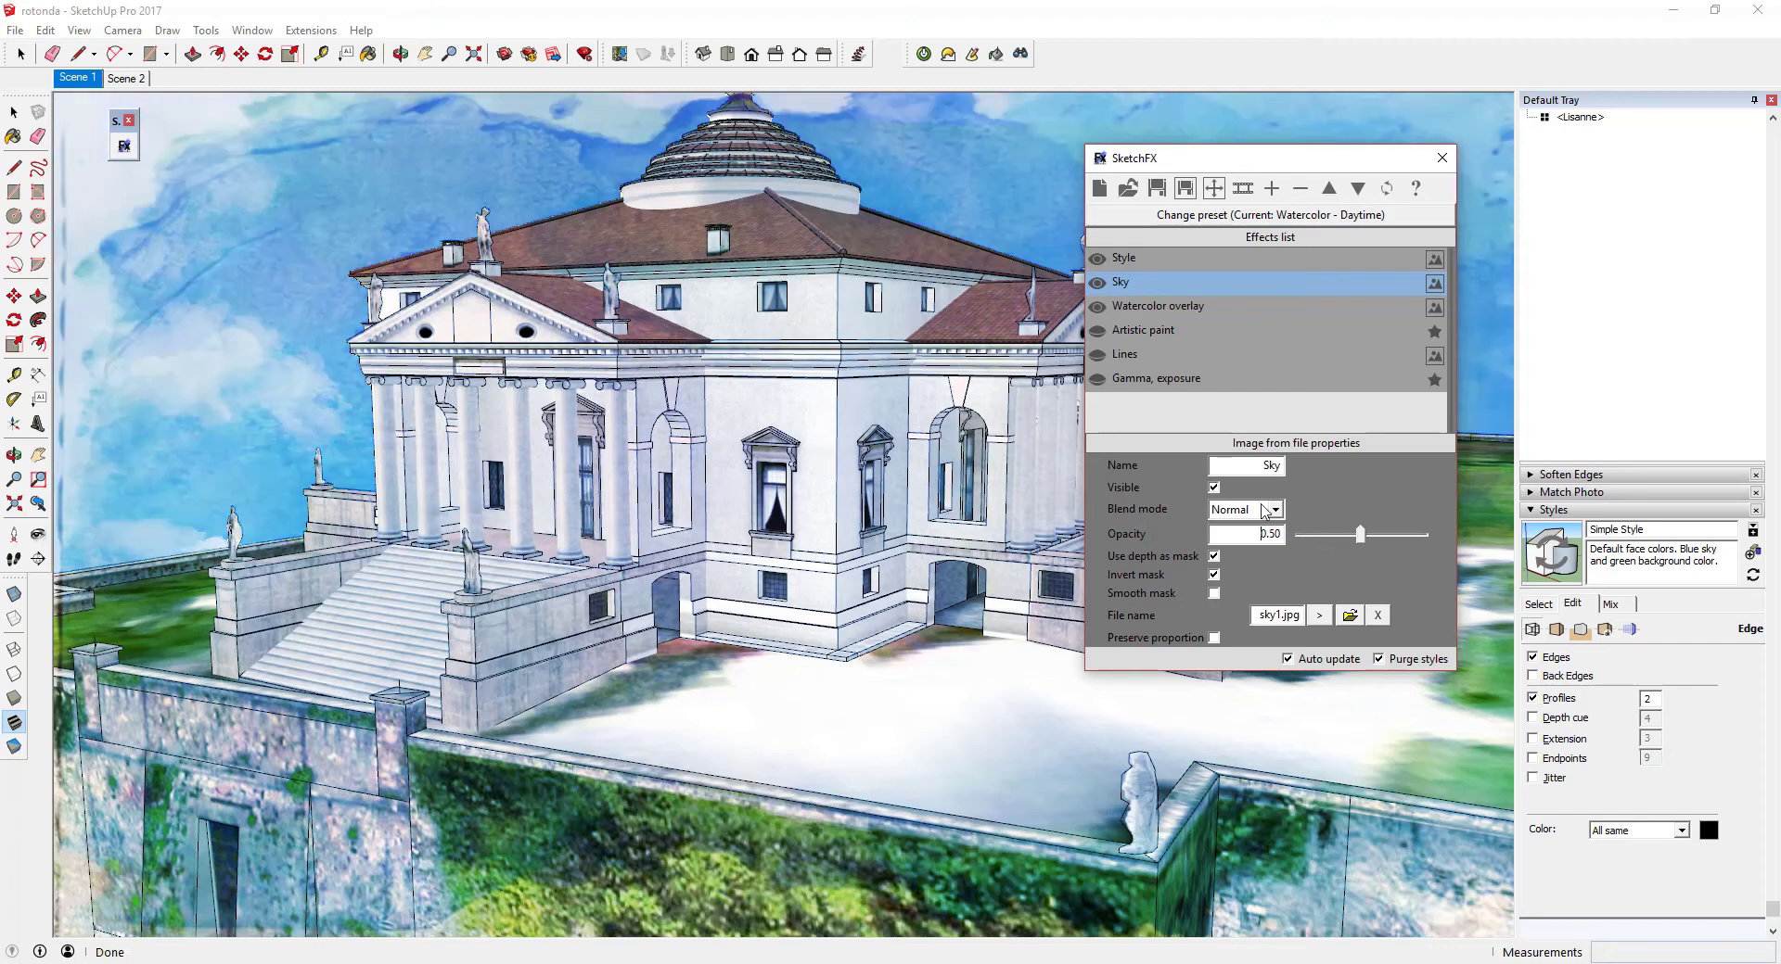
double_click(1240, 535)
type("1")
key("Return")
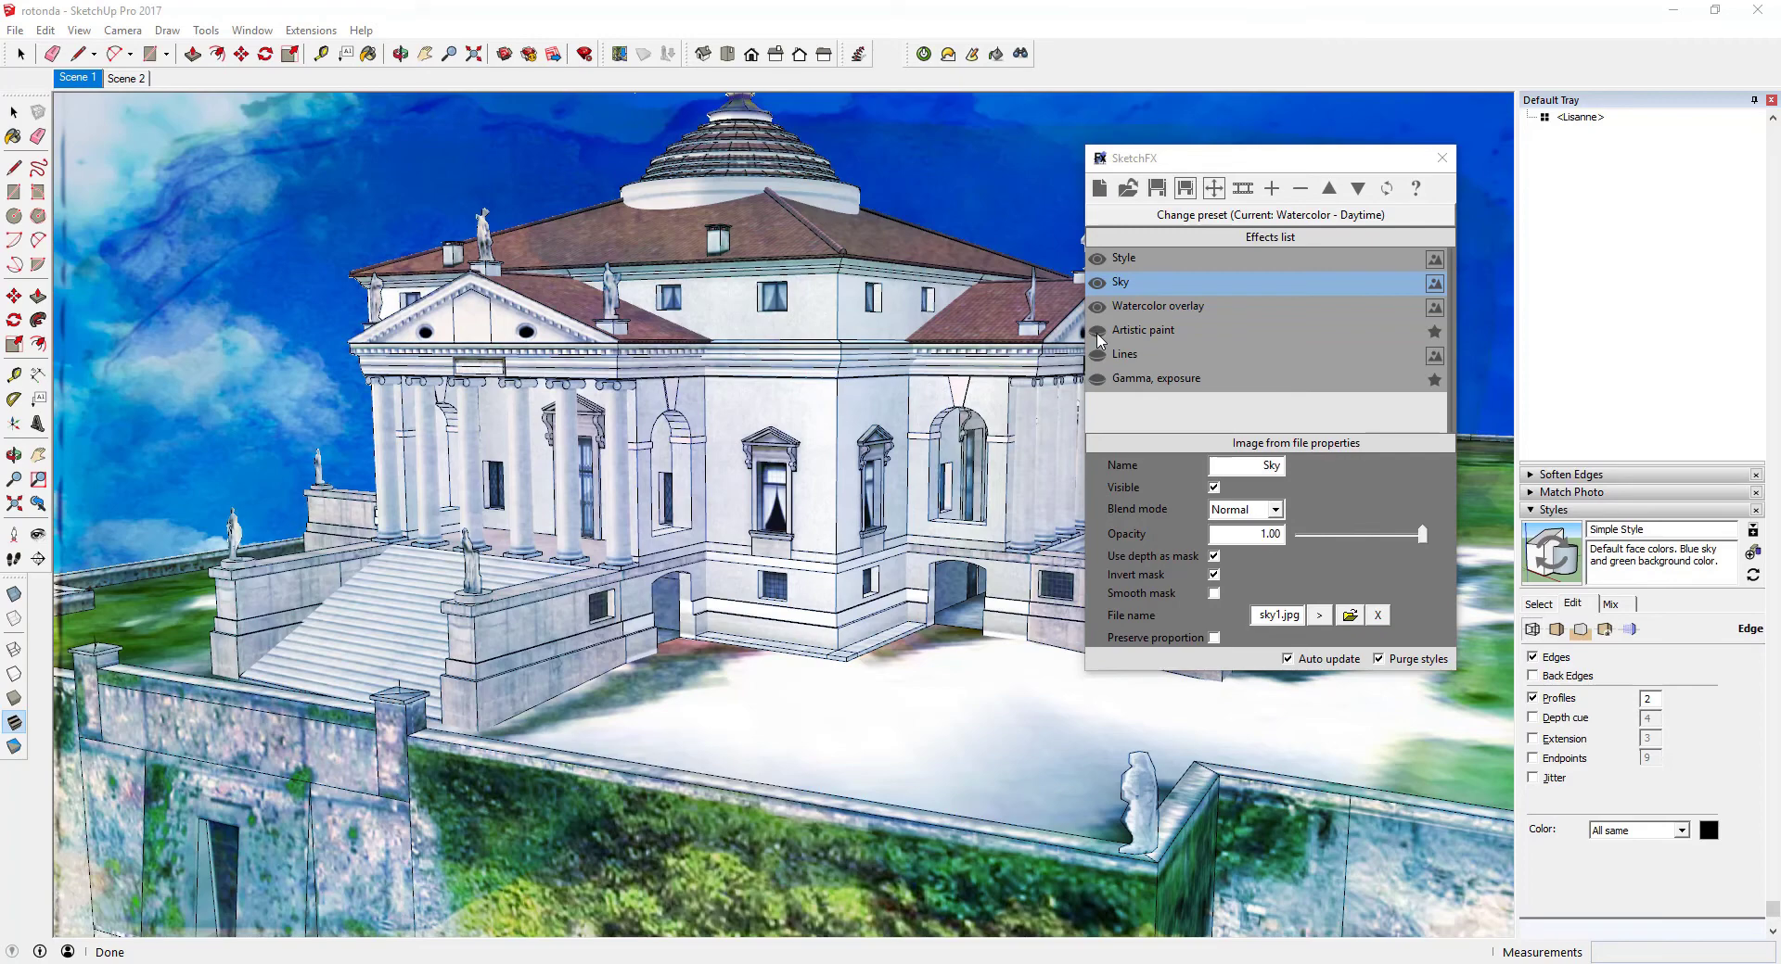
Re-enable Artistic paint and edit its paint values, entering 5 then undoing it
left_click(1097, 335)
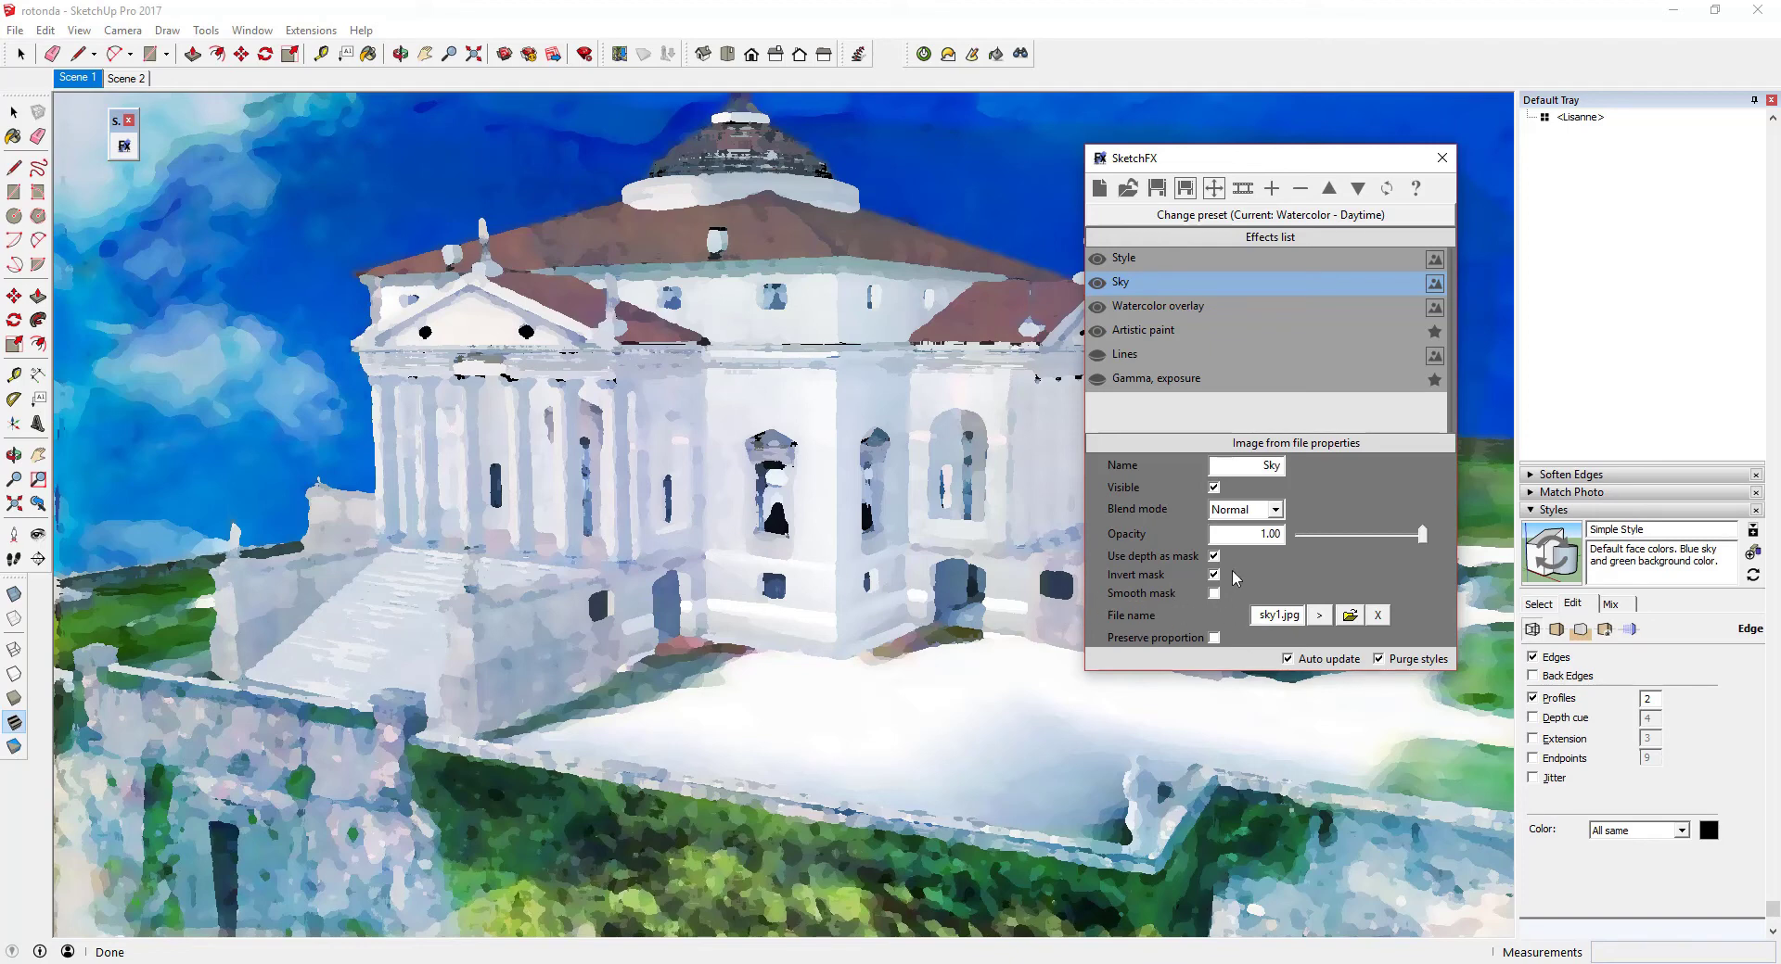
left_click(1166, 309)
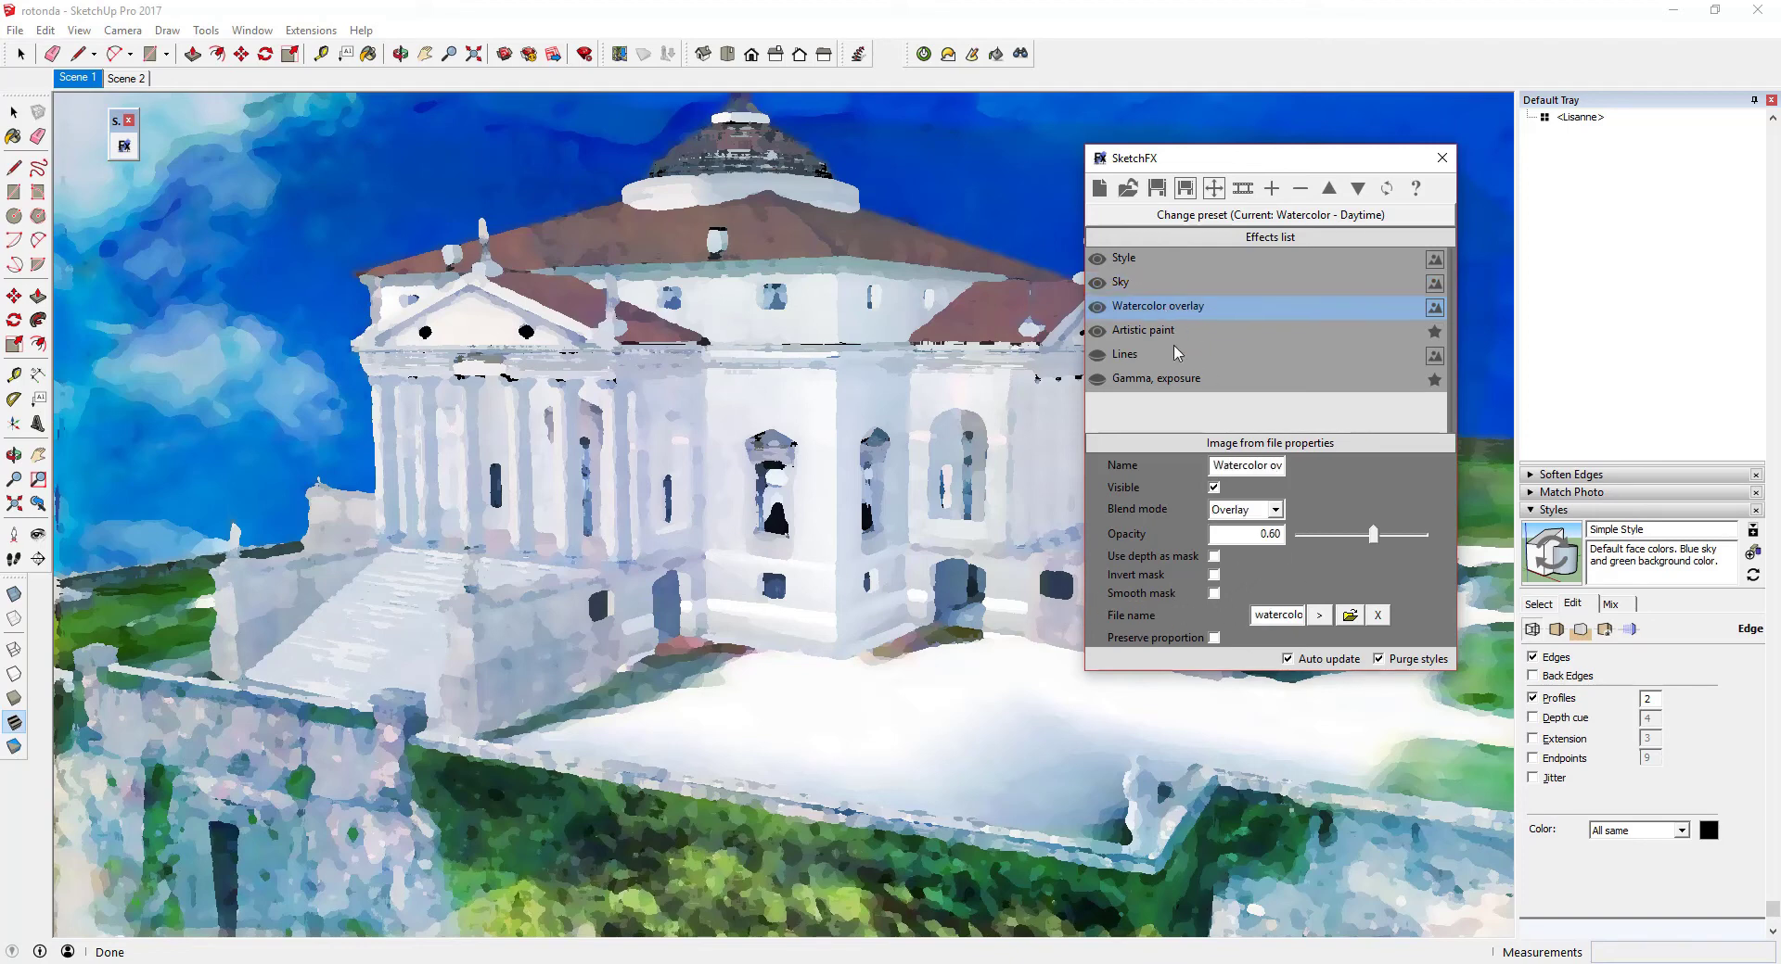
left_click(1135, 332)
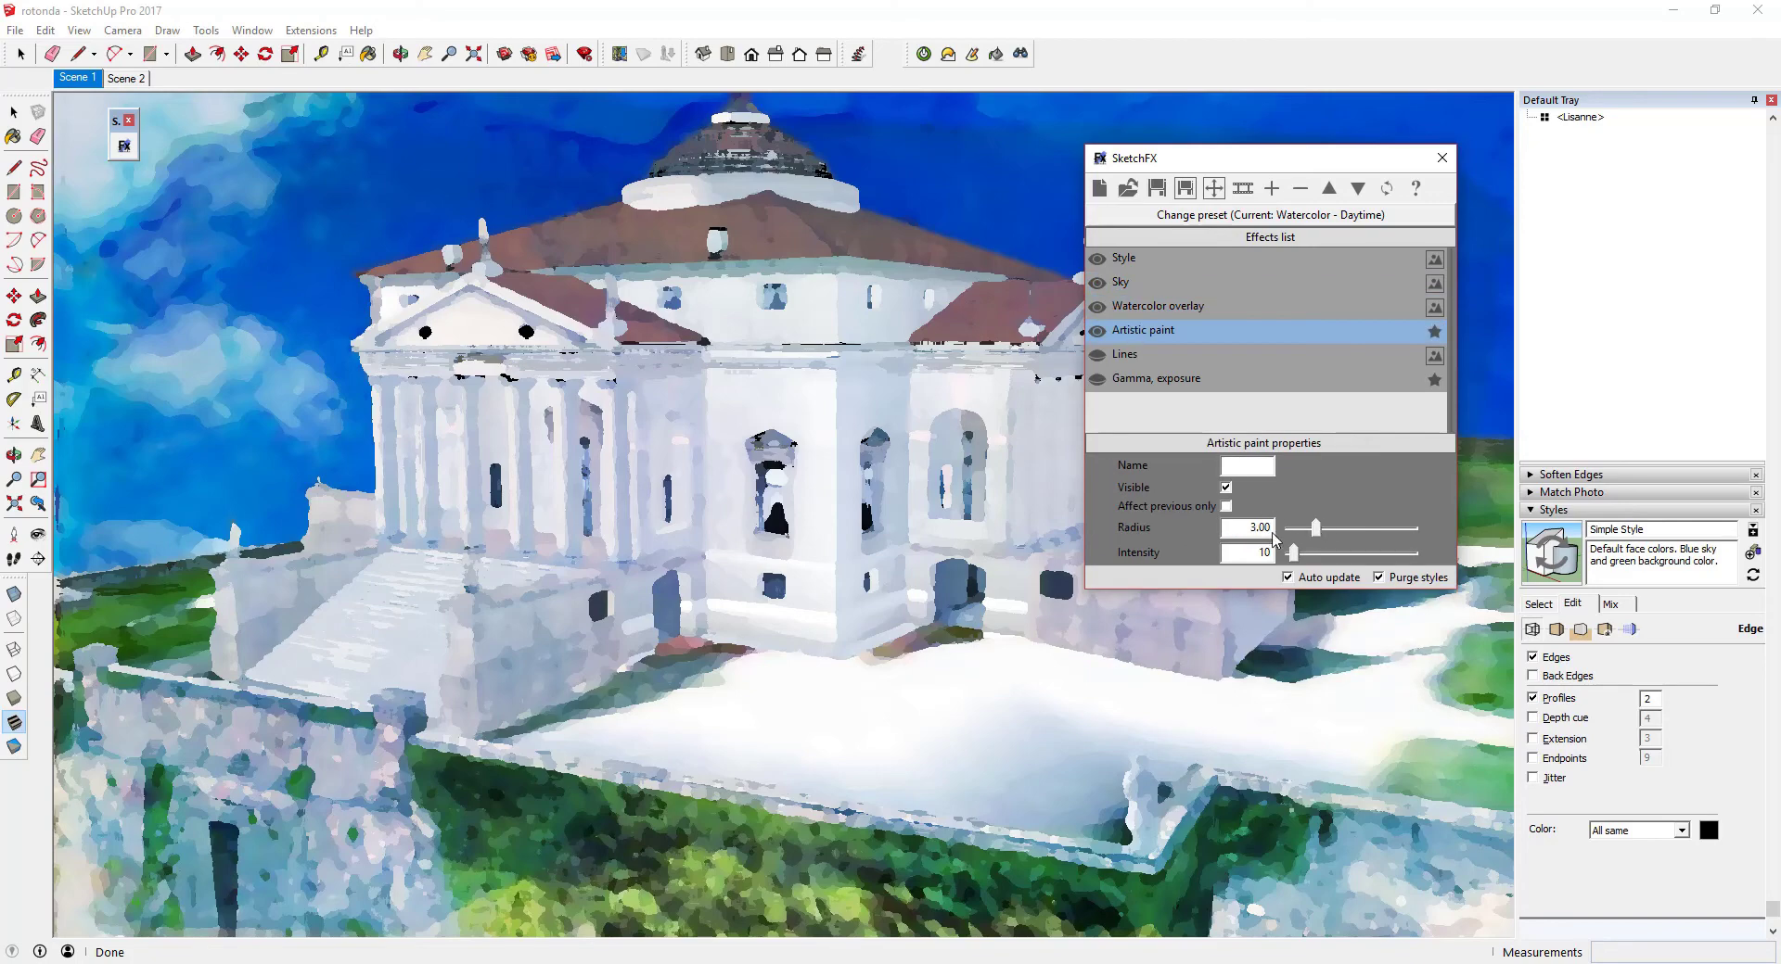
double_click(1251, 551)
type("5")
key("ctrl+z")
key("ctrl+z")
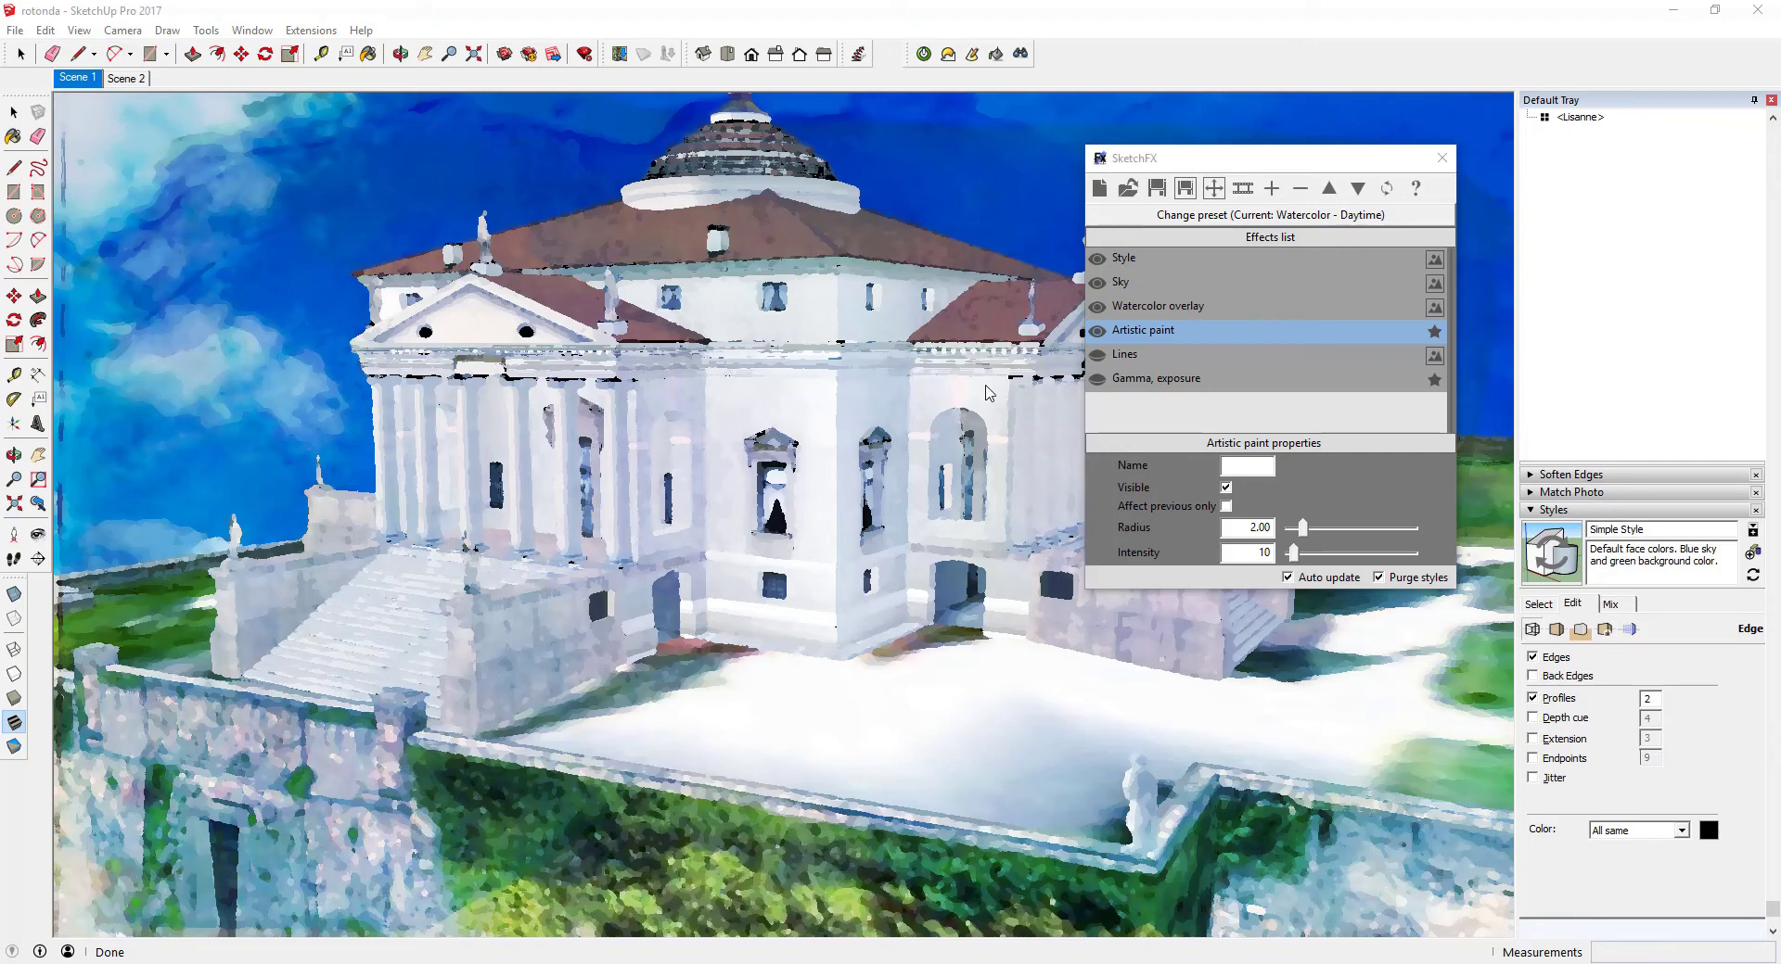
Turn the Lines effect on and set its blend mode to Multiply
left_click(1099, 355)
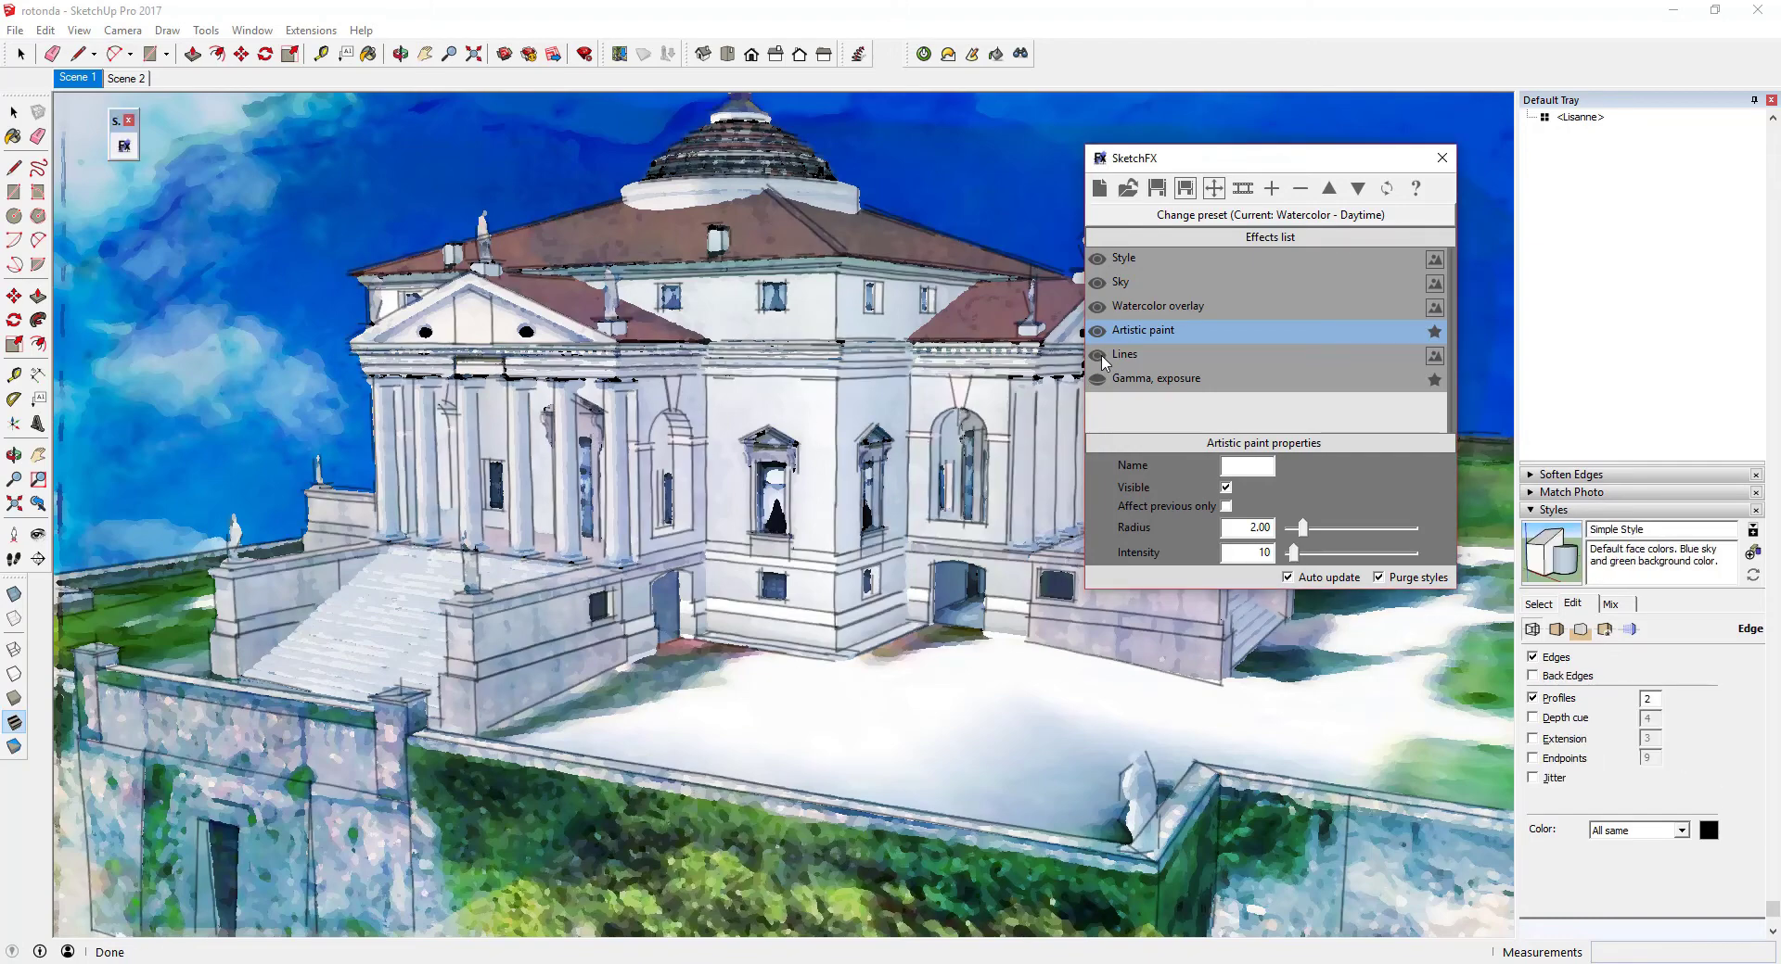
left_click(1136, 357)
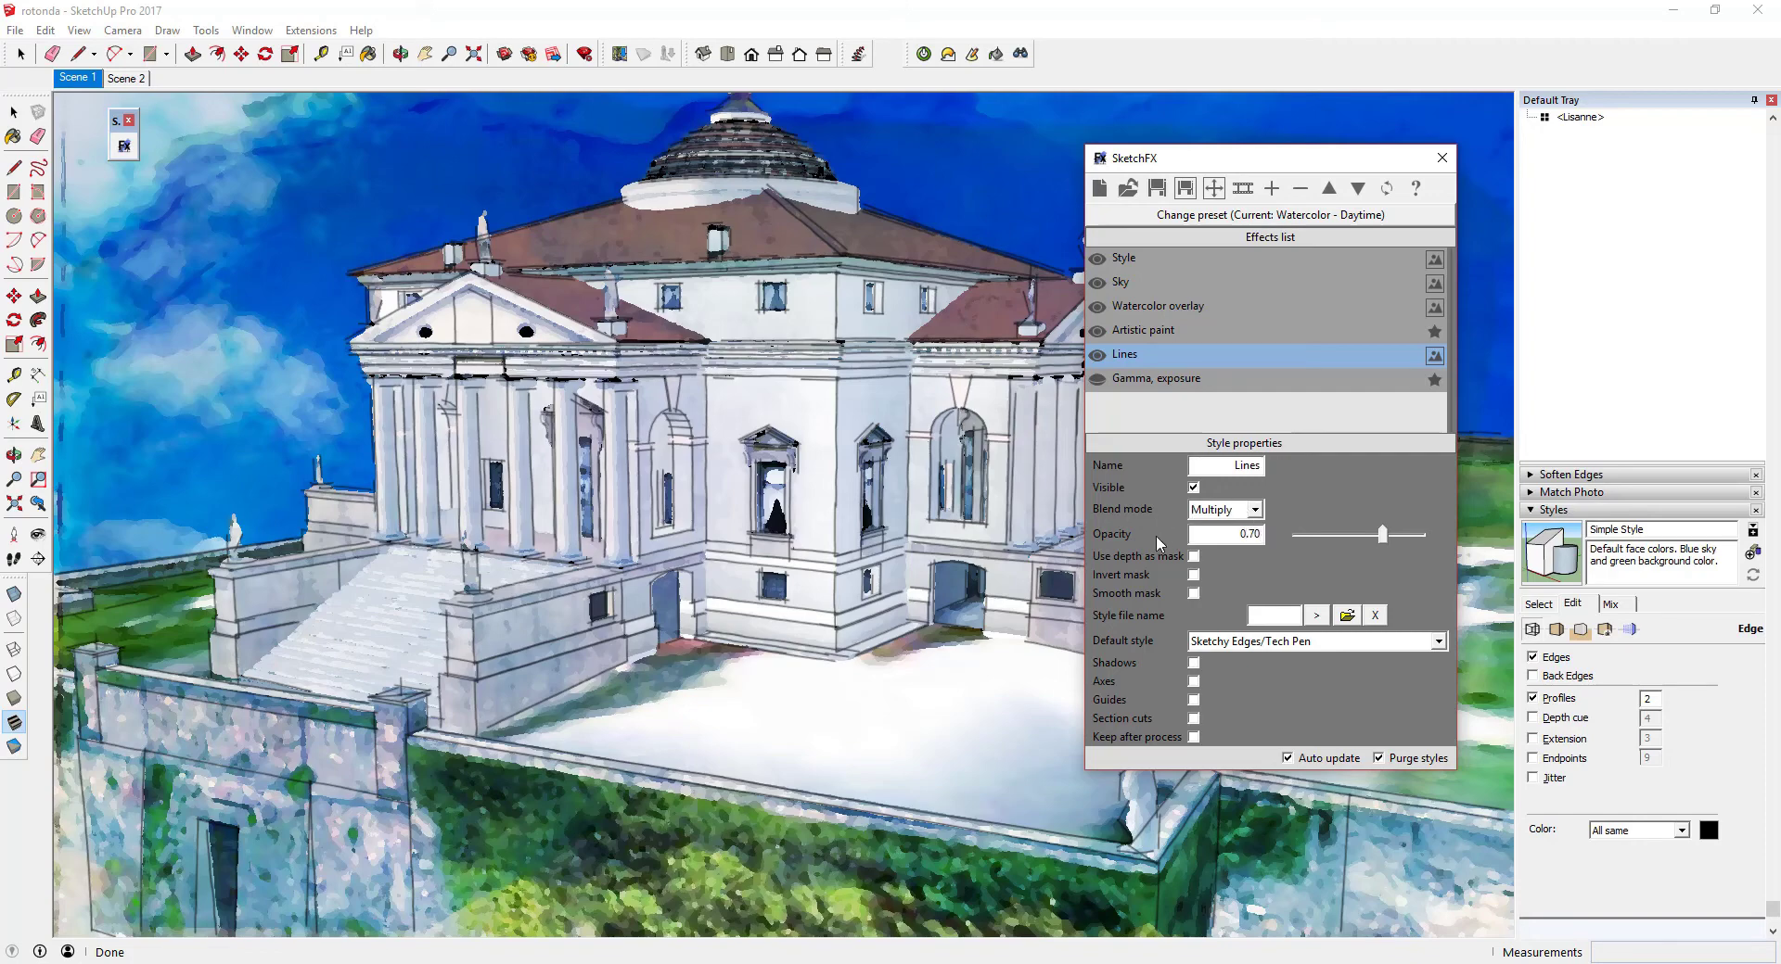
left_click(1239, 511)
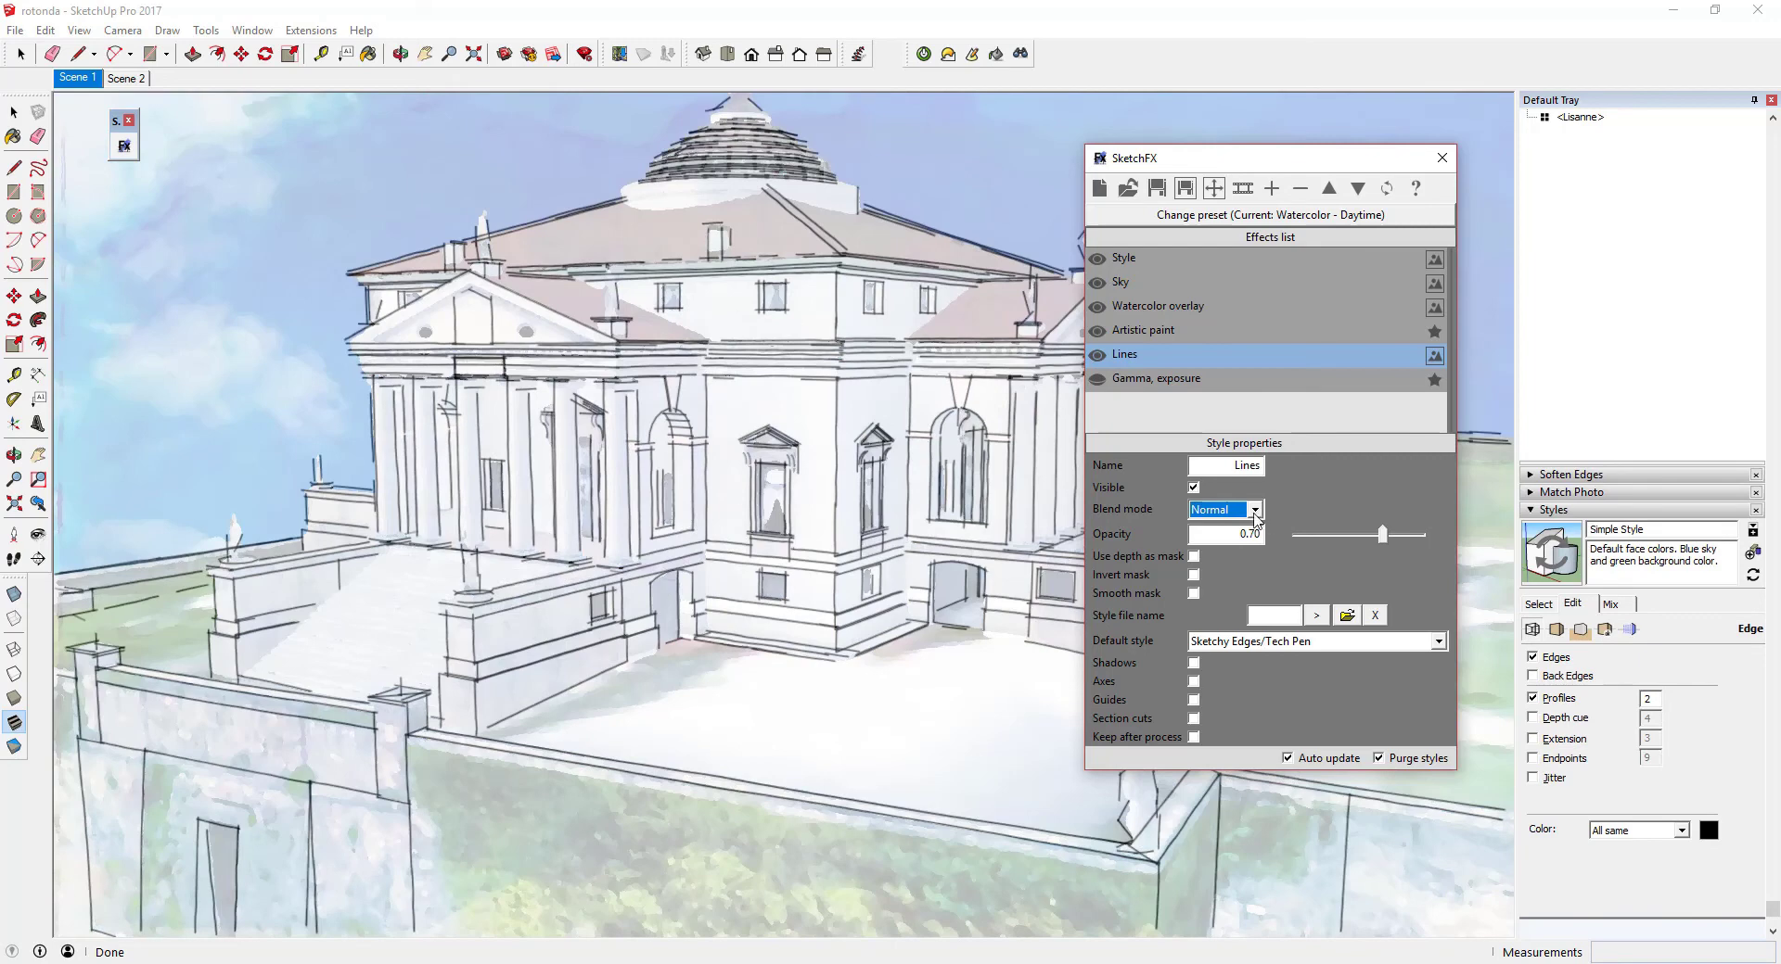
left_click(1256, 511)
left_click(1239, 558)
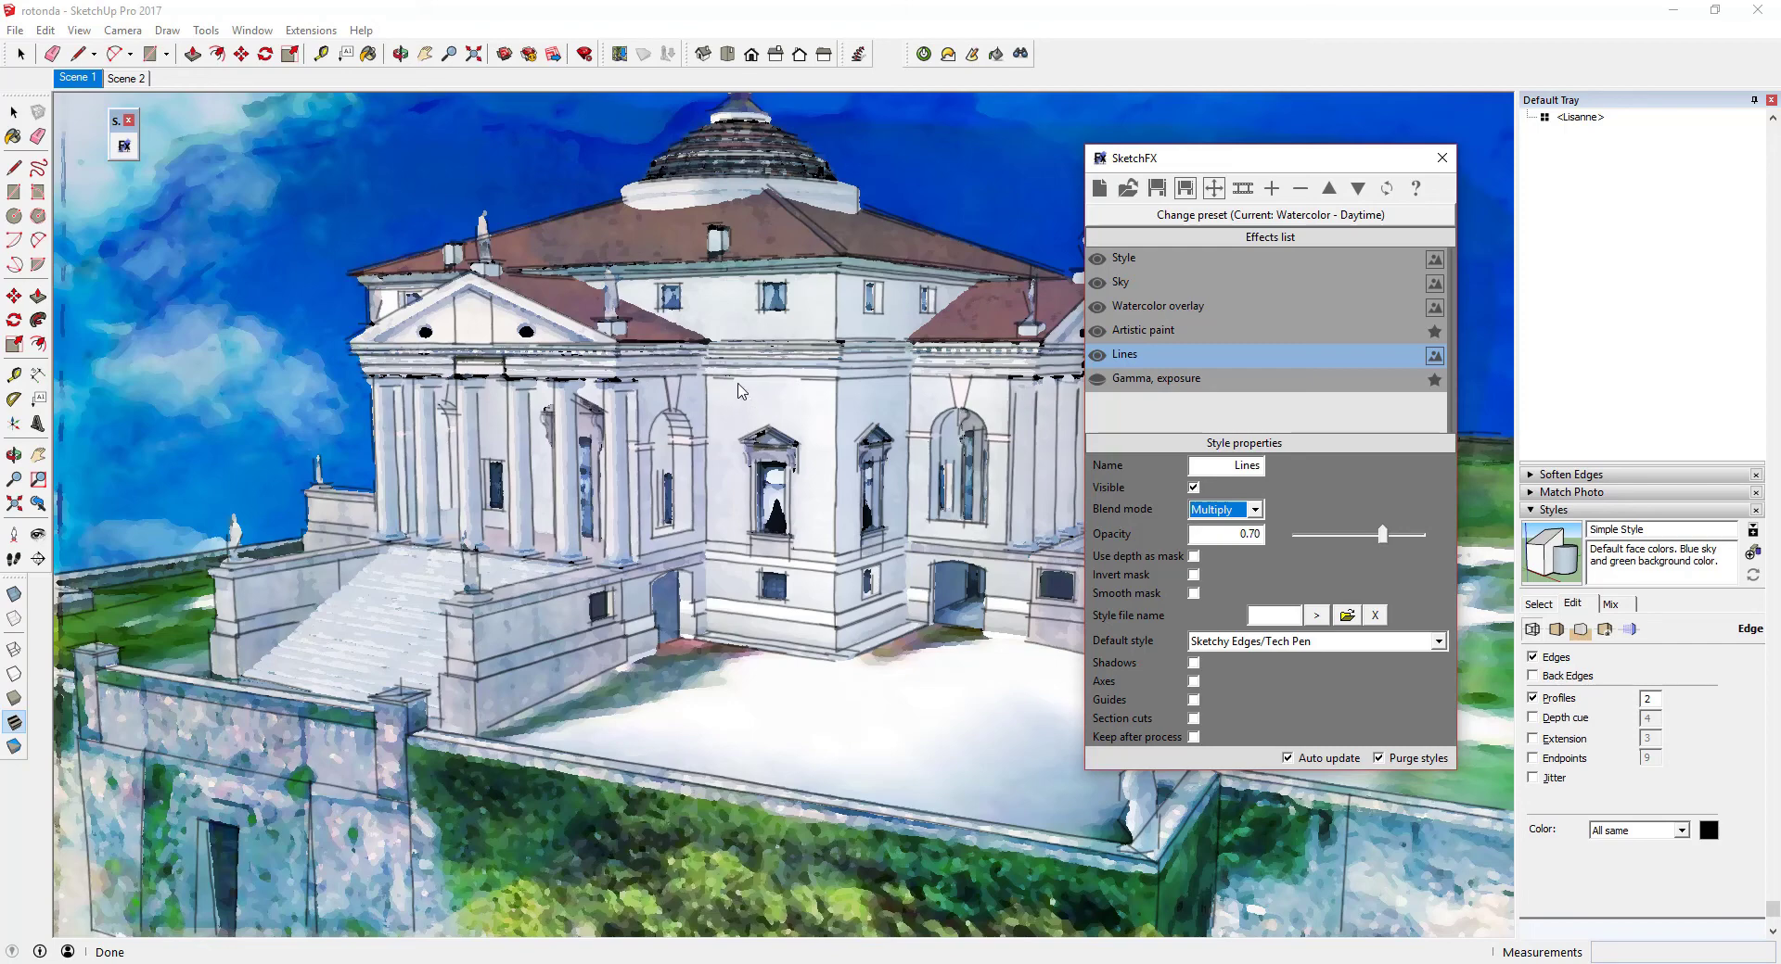
Lower the SketchFX Gamma, exposure effect's gamma slightly, to about 1.03
left_click(1100, 384)
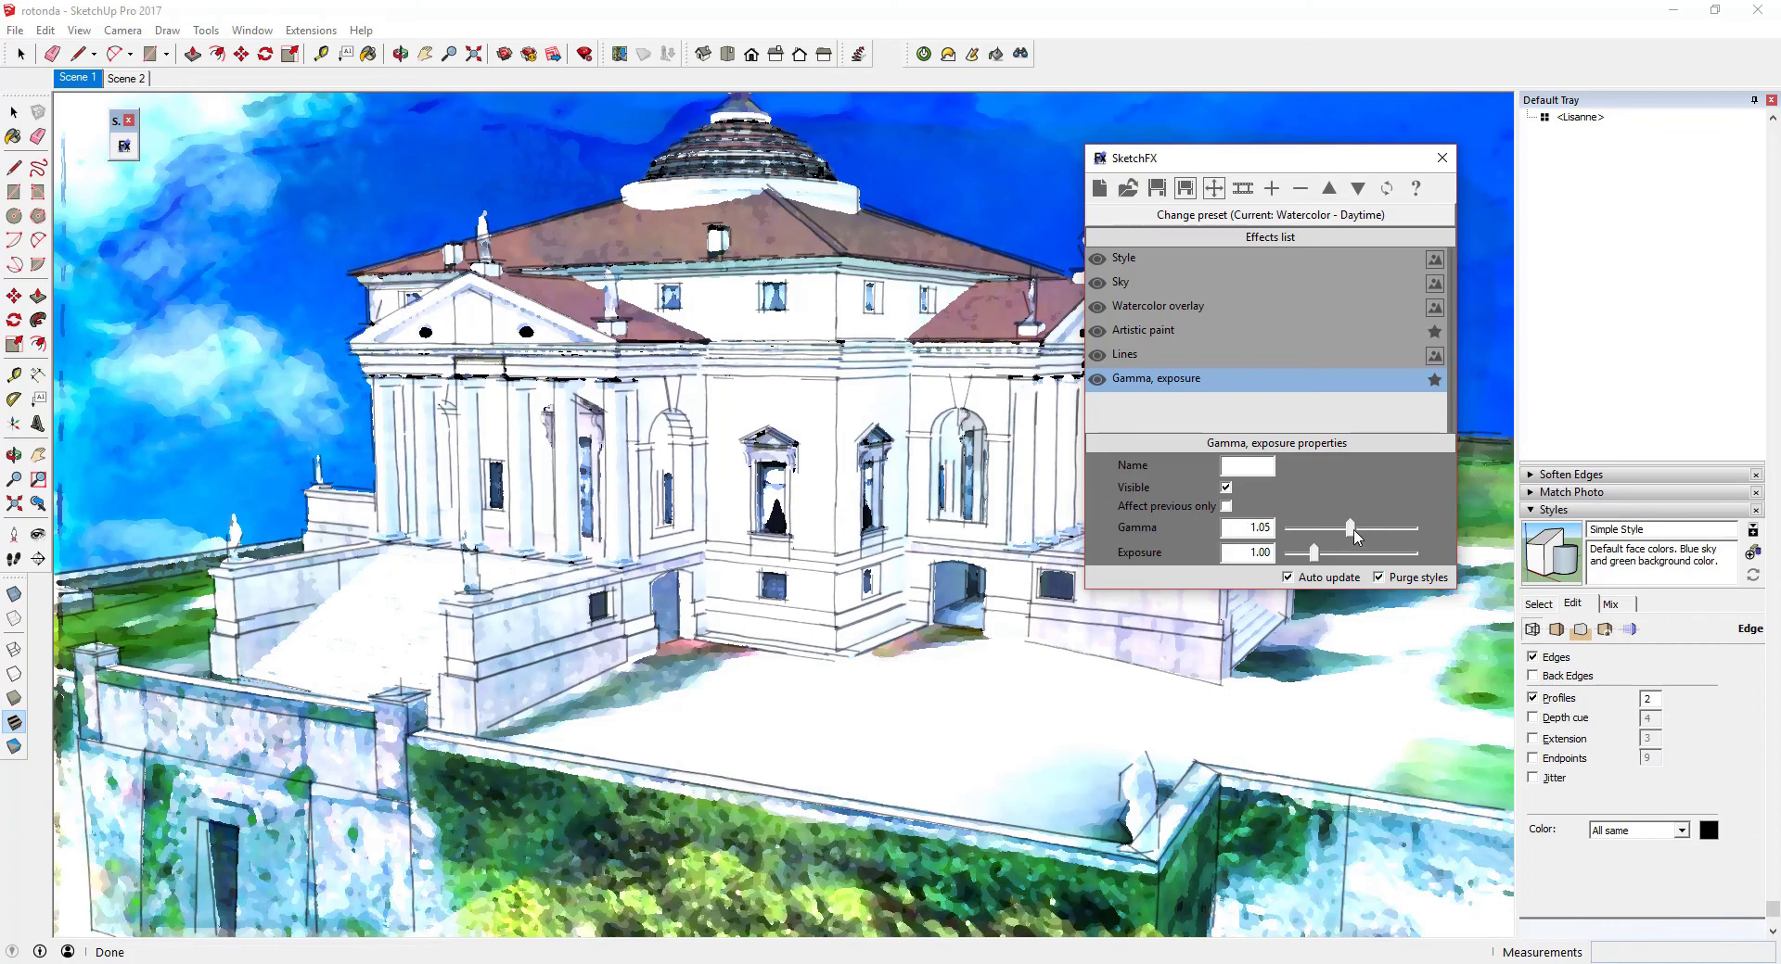
left_click_drag(1352, 532, 1353, 532)
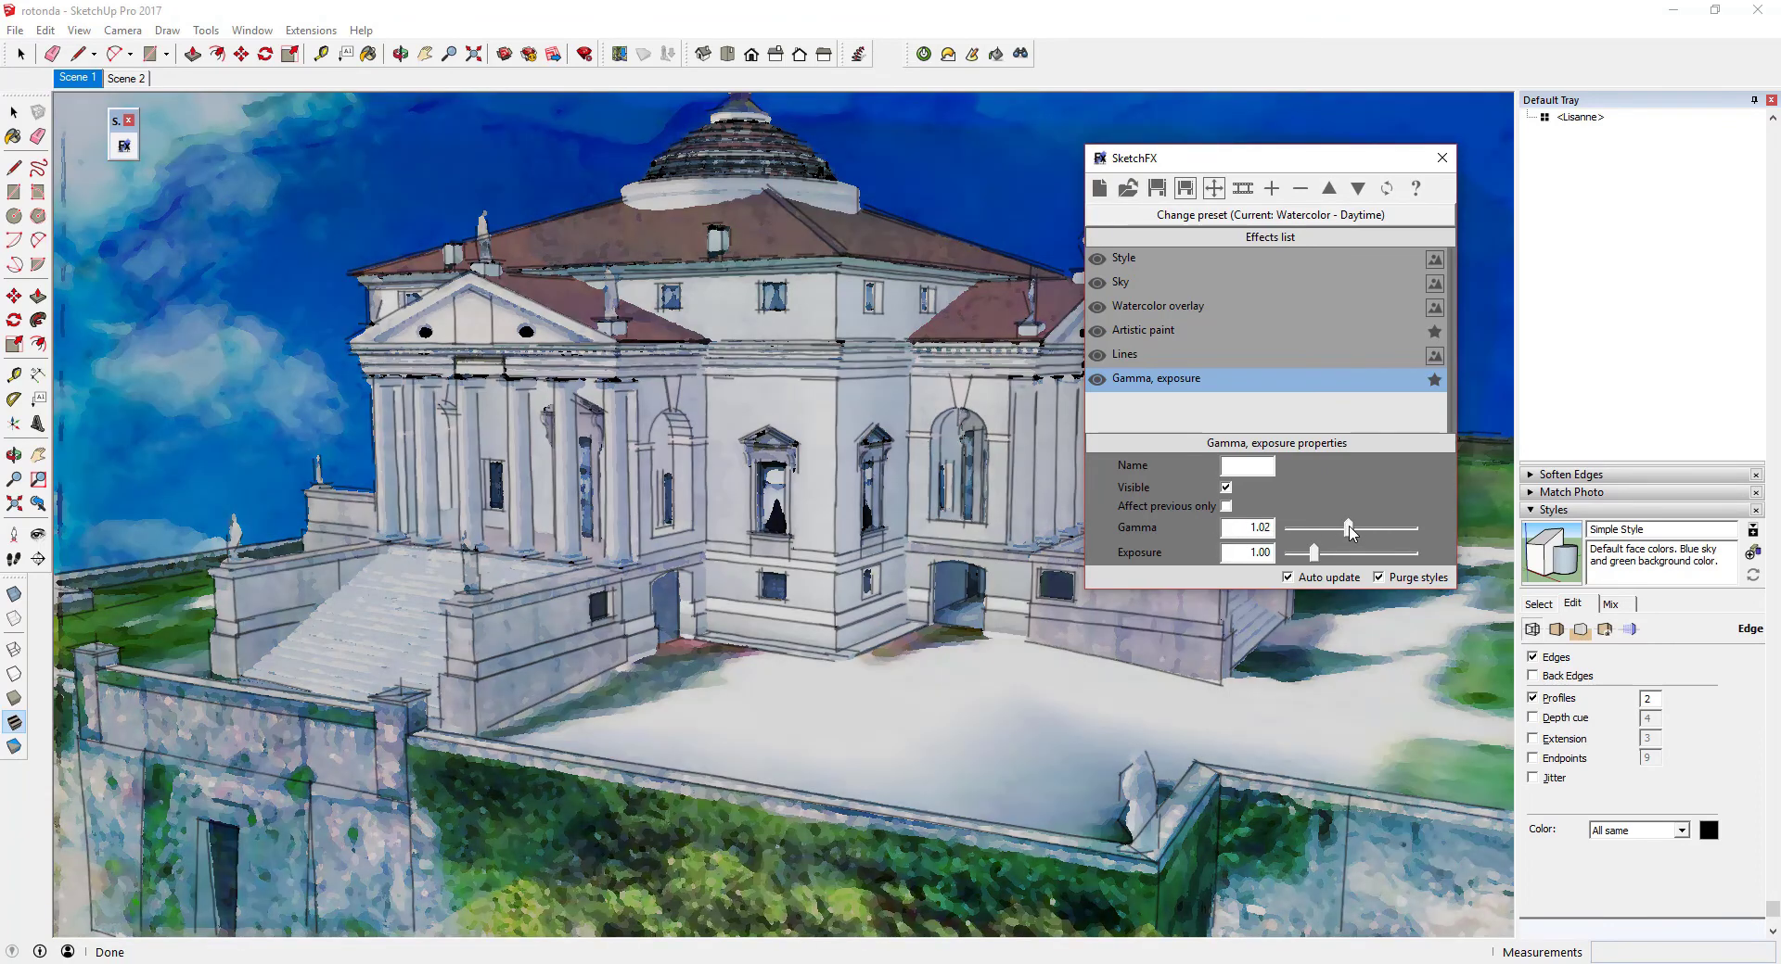